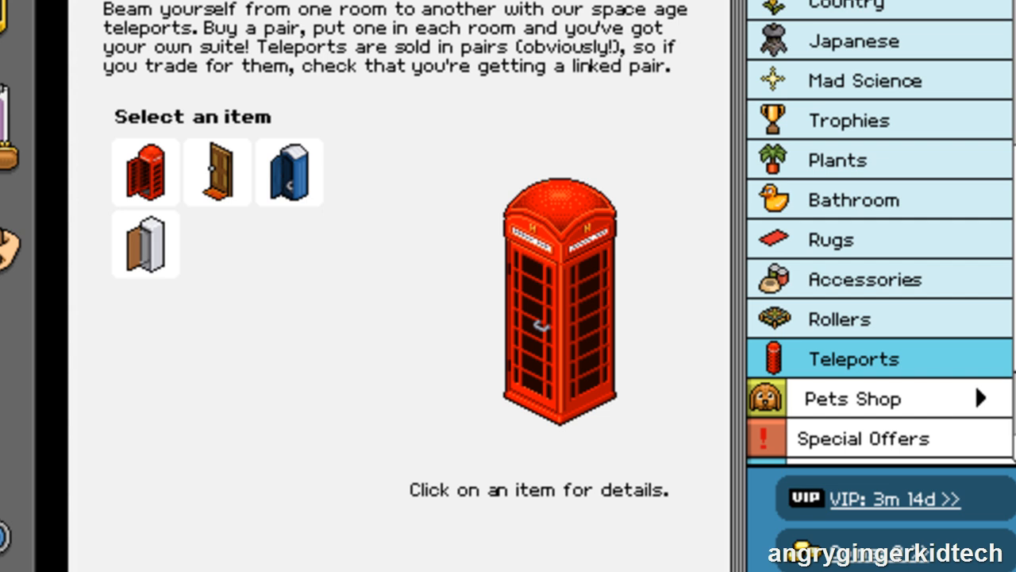
- Capture the screen showing the game's Teleports catalogue, switch to Paint and paste the screenshot into the untitled picture
key("Print")
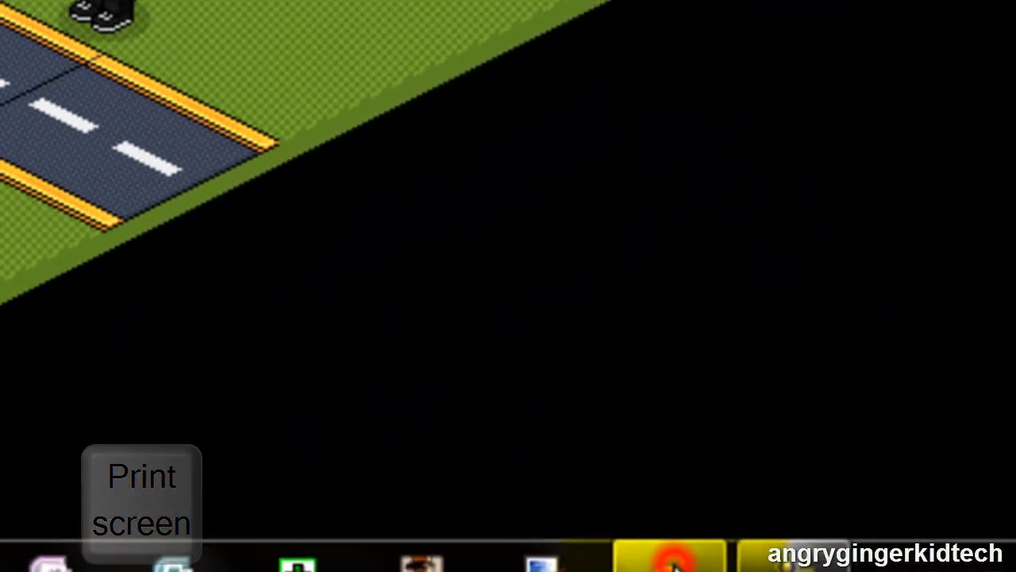
left_click(674, 562)
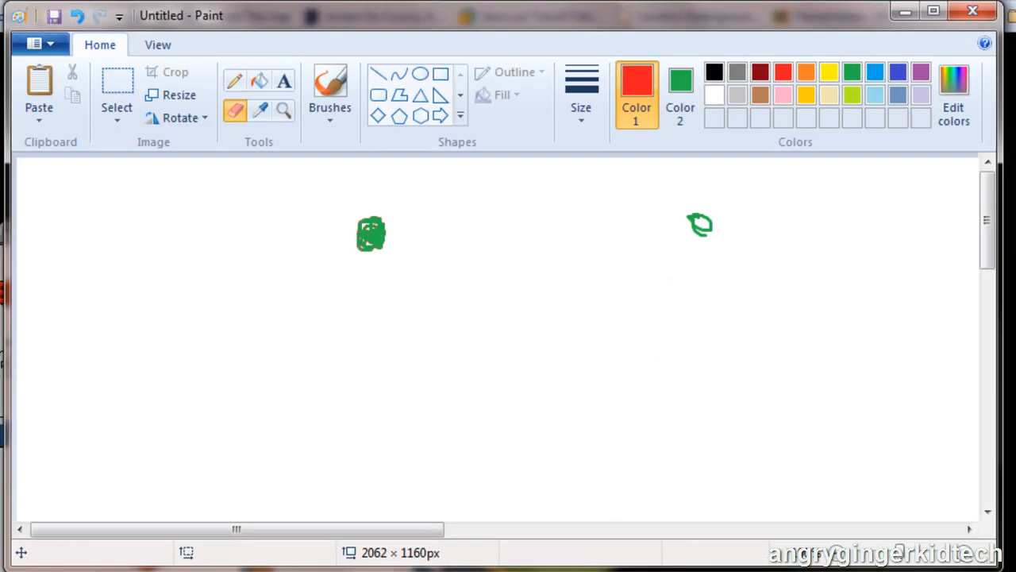
left_click(32, 45)
left_click(39, 78)
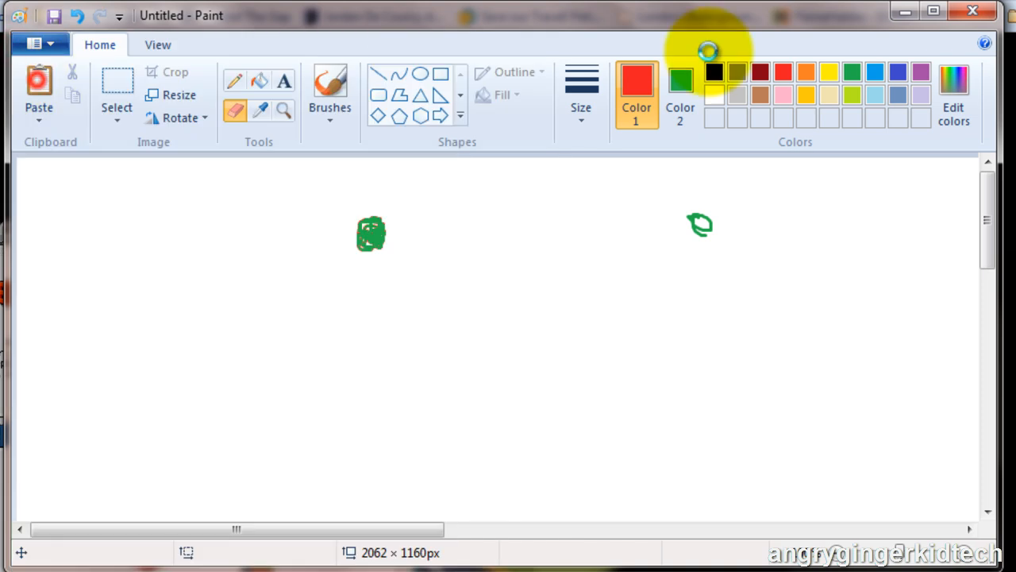
left_click(526, 301)
left_click(929, 16)
key("ctrl+v")
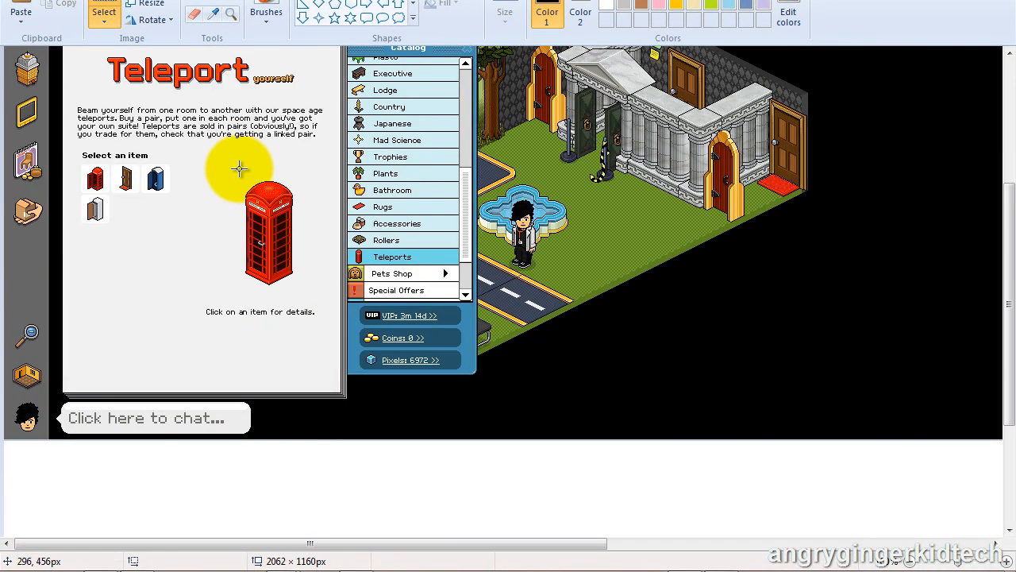
- Select the large red telephone box in the pasted screenshot with a rectangular selection and copy it
left_click_drag(239, 165, 312, 272)
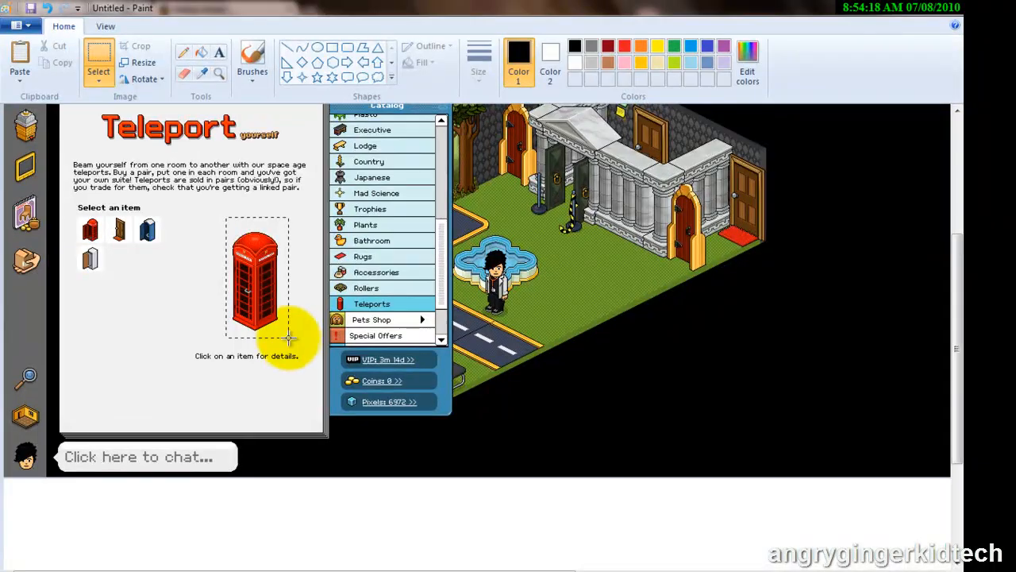
right_click(262, 289)
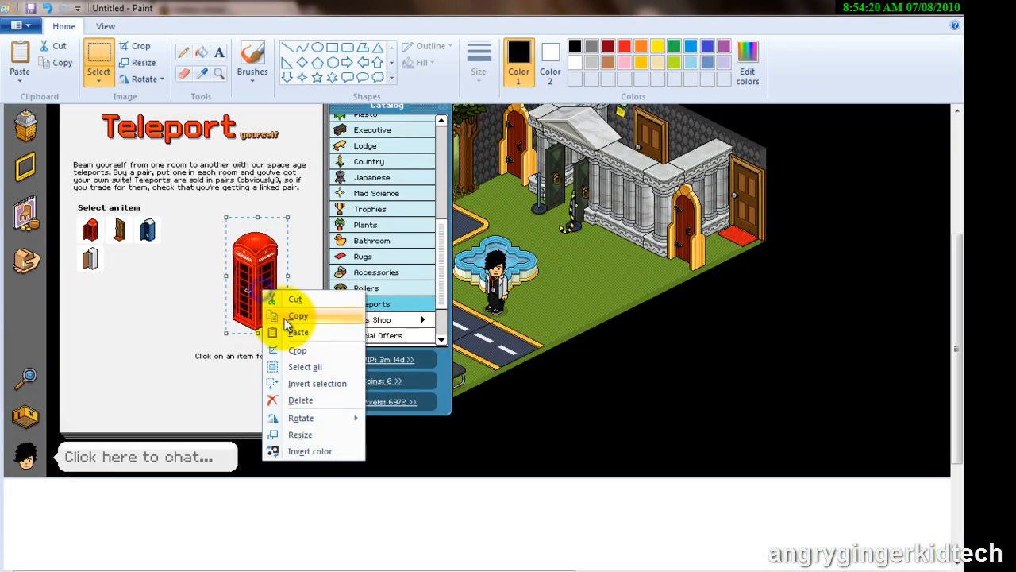
left_click(286, 311)
- Clear the screenshot, paste the copied telephone box onto the blank canvas, and resize the canvas to a short, wide strip around it
left_click(18, 26)
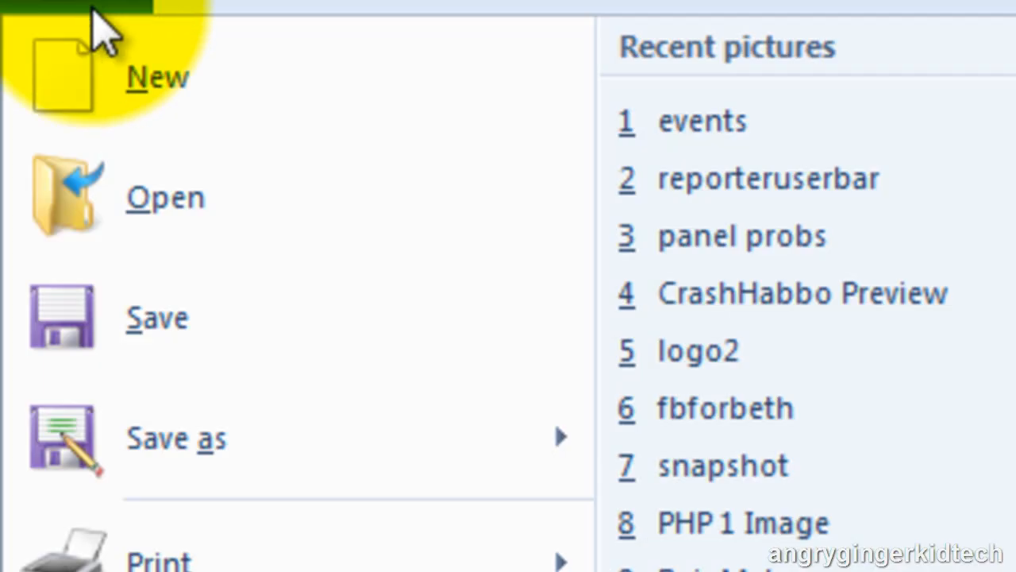
left_click(91, 11)
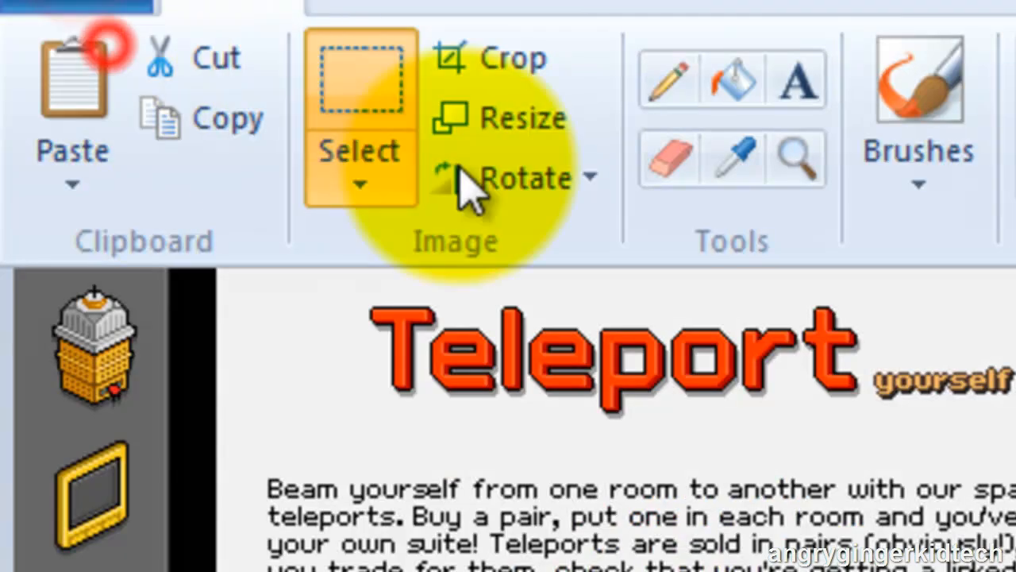
key("Delete")
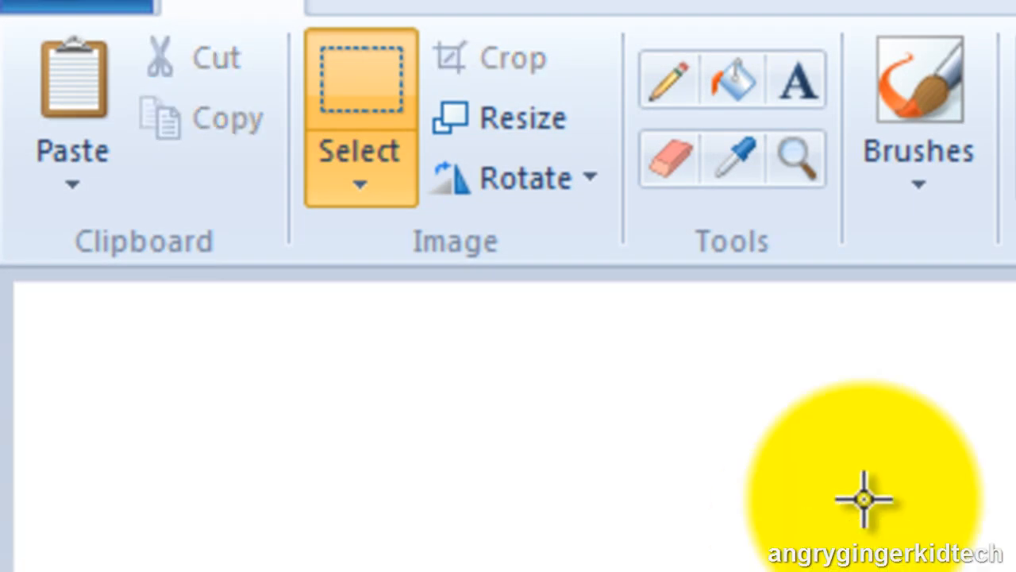
key("ctrl+v")
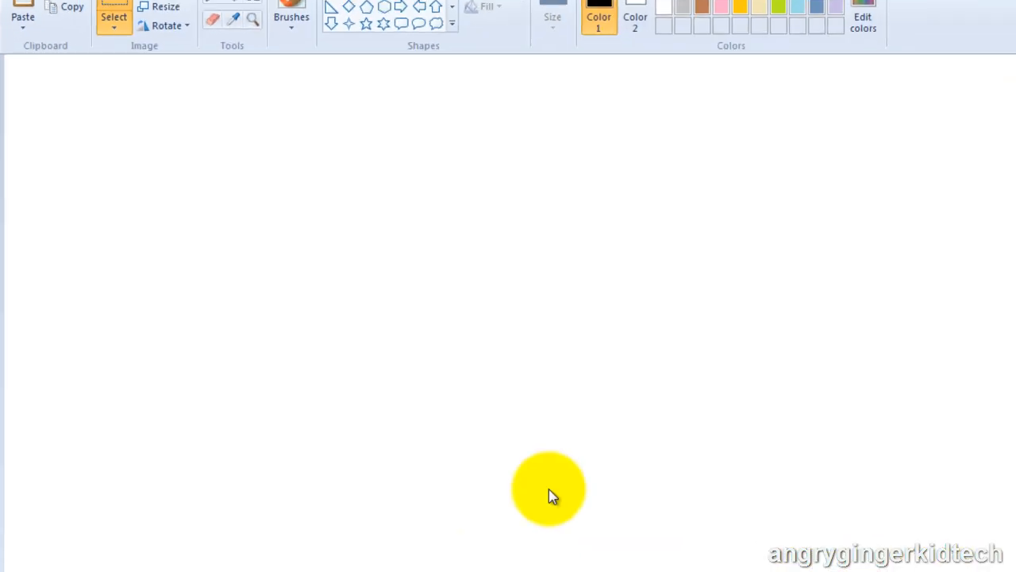
mouse_move(466, 548)
left_mouse_down()
mouse_move(970, 540)
mouse_move(692, 428)
mouse_move(5, 272)
mouse_move(27, 150)
left_mouse_up()
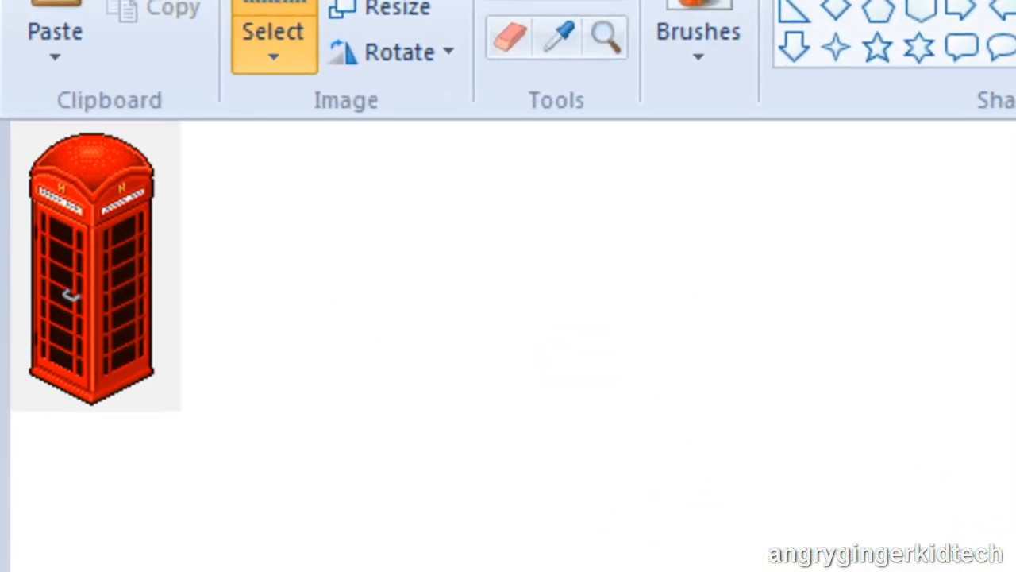
left_click_drag(365, 571, 1015, 463)
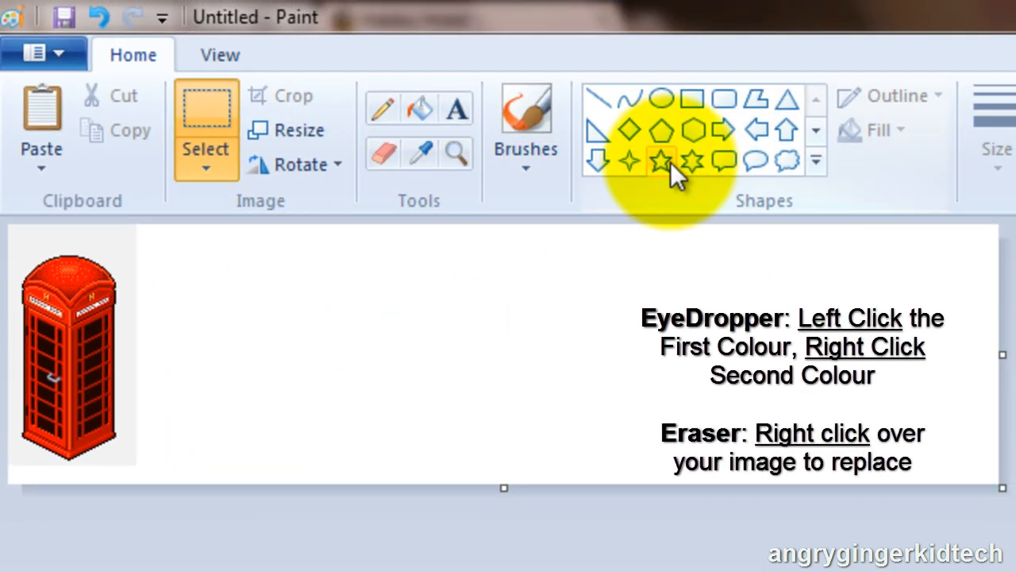
- Sample the box's light grey background as Color 1 and white as Color 2, and replace the grey around the box using the Eraser
left_click(433, 151)
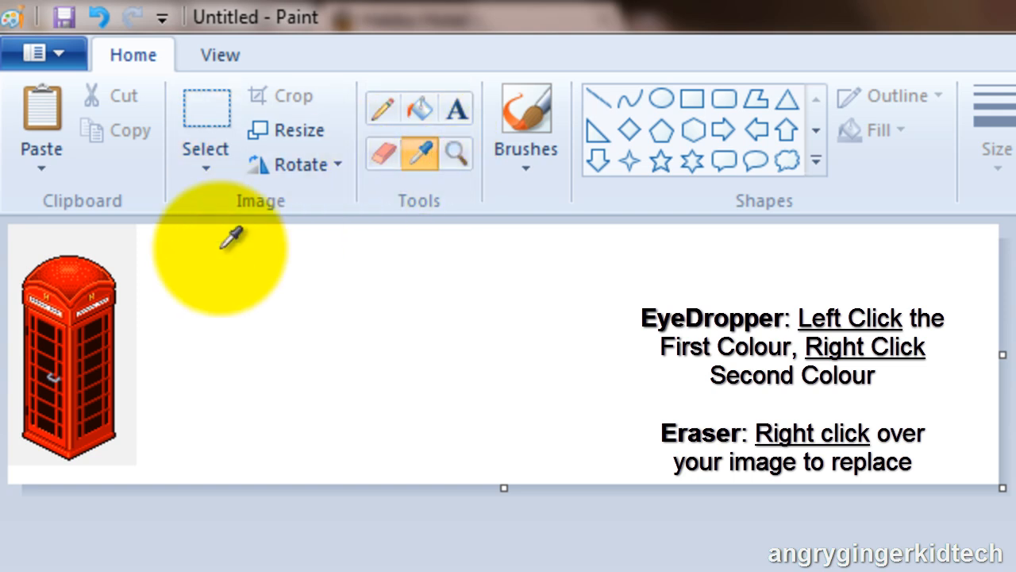
left_click(126, 237)
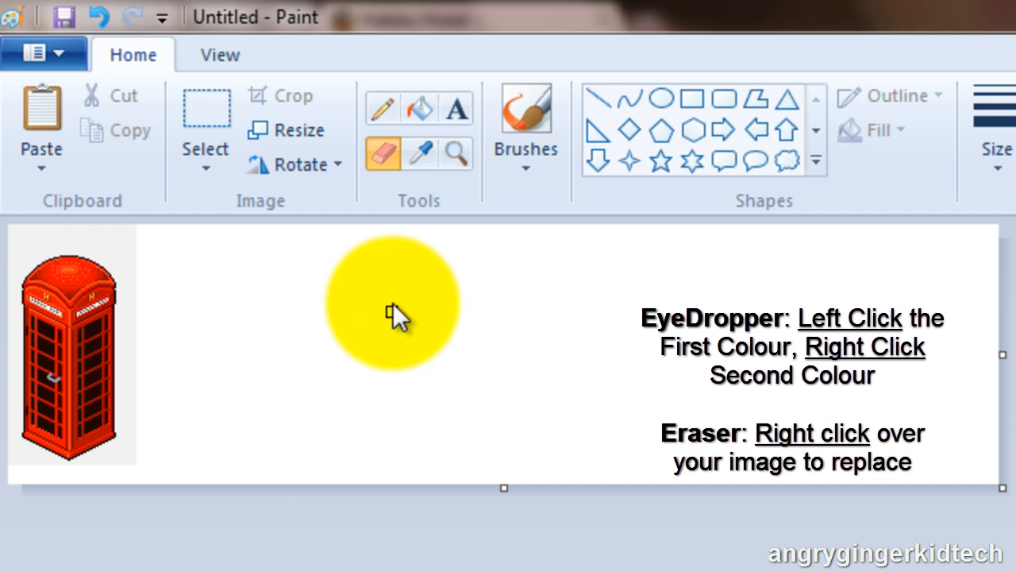
left_click(429, 155)
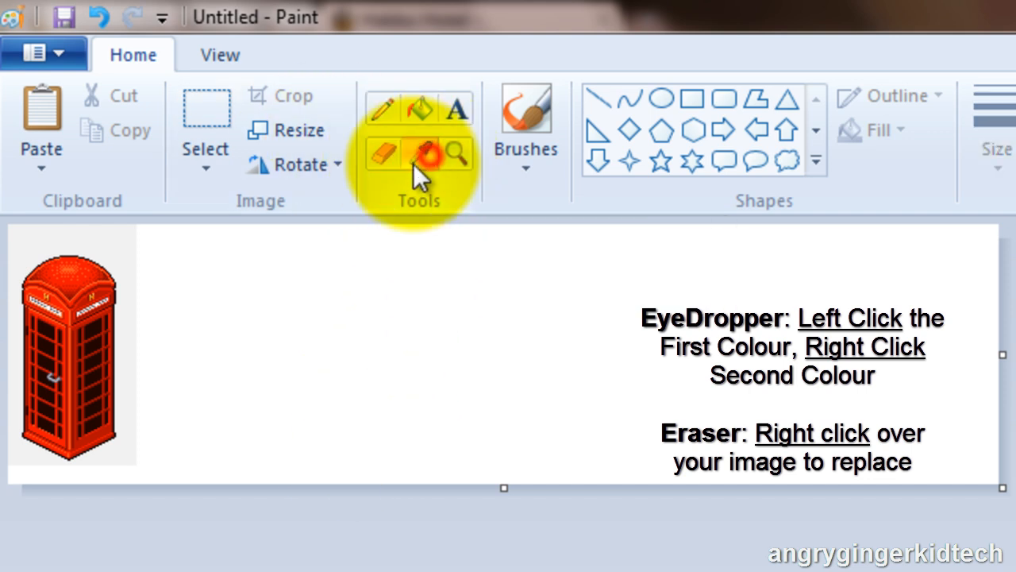
left_click(369, 359)
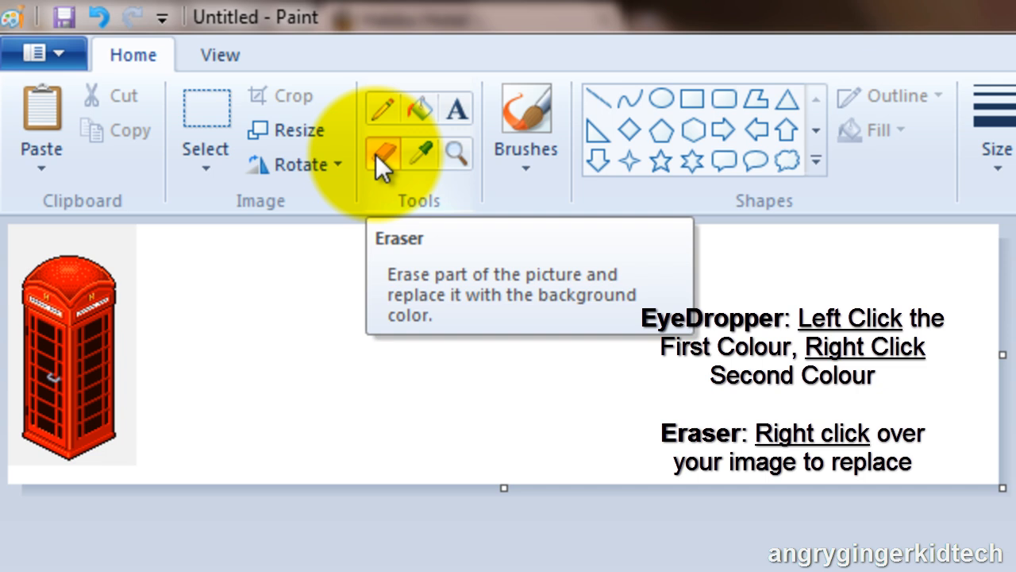
mouse_move(165, 243)
left_mouse_down()
mouse_move(285, 240)
mouse_move(1, 267)
mouse_move(351, 304)
mouse_move(1, 117)
mouse_move(84, 260)
mouse_move(607, 271)
mouse_move(1, 246)
mouse_move(476, 297)
mouse_move(101, 207)
mouse_move(75, 258)
mouse_move(151, 229)
mouse_move(84, 341)
mouse_move(250, 242)
mouse_move(166, 250)
mouse_move(50, 363)
mouse_move(170, 320)
mouse_move(421, 432)
mouse_move(7, 394)
mouse_move(352, 487)
mouse_move(273, 453)
mouse_move(82, 434)
mouse_move(153, 434)
mouse_move(124, 404)
mouse_move(171, 391)
left_mouse_up()
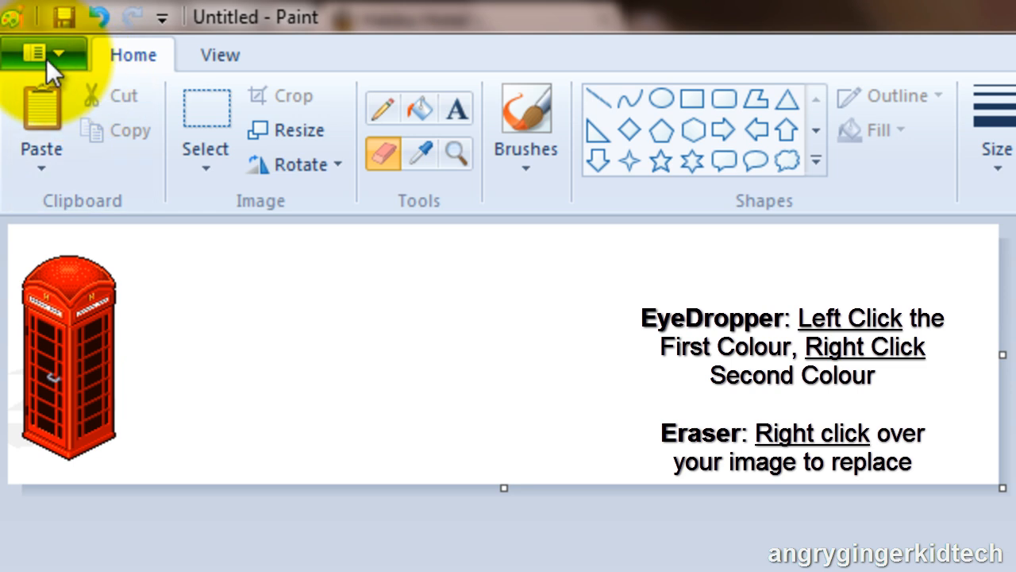
- Sample the bright red of the telephone box's roof as Color 1 and pencil a small reference swatch on the blank area beside the box
left_click(455, 153)
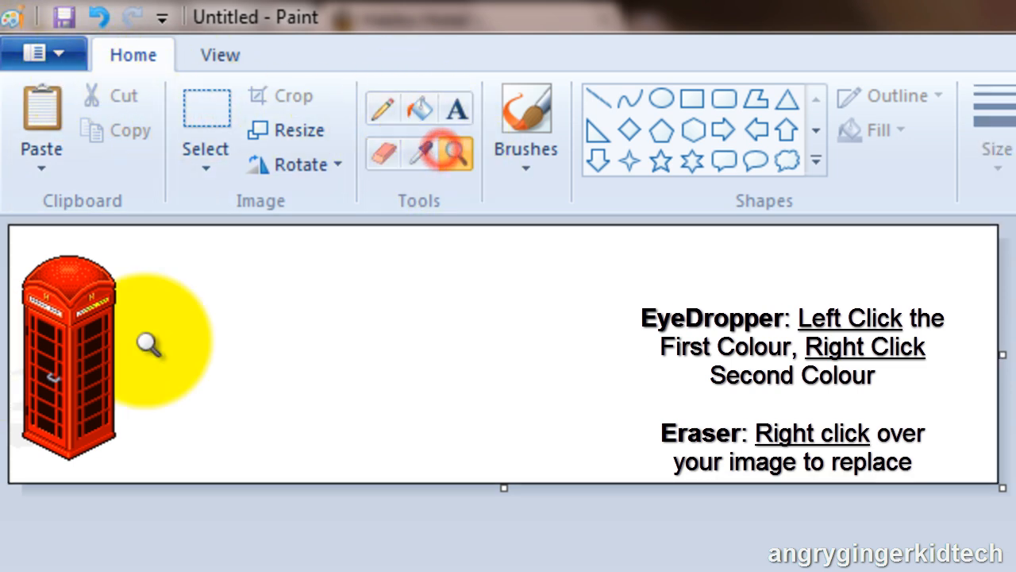
left_click(11, 344)
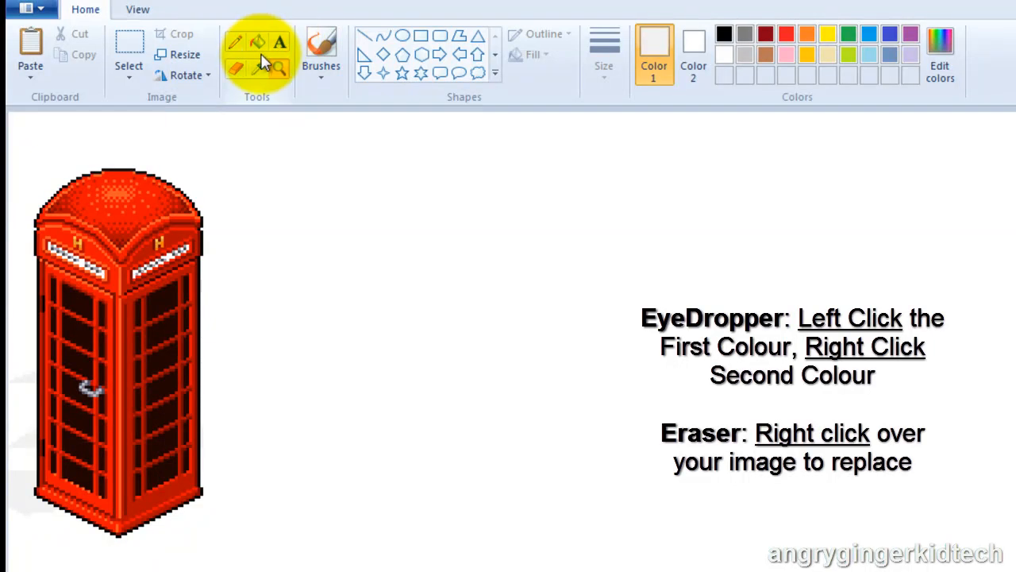
left_click(339, 111)
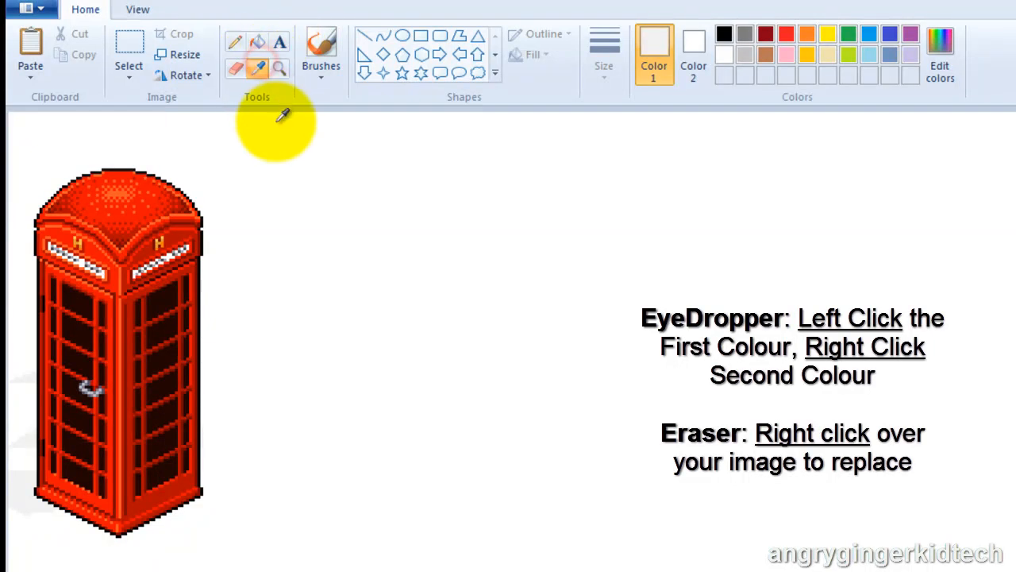
left_click(121, 210)
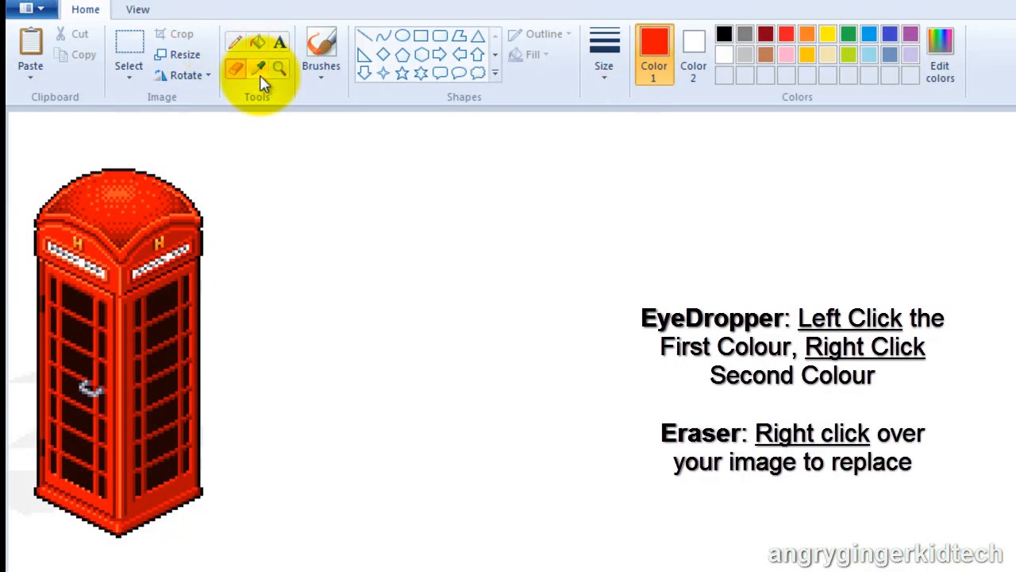
left_click(235, 42)
left_click_drag(511, 229, 524, 238)
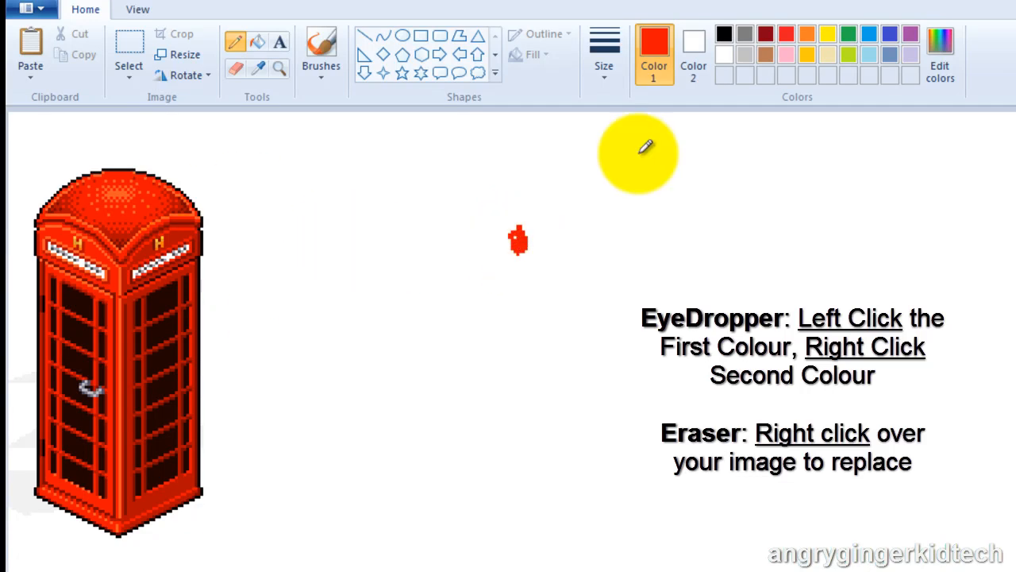
- Mix a custom violet-blue, add it to the custom colors, and pencil a small swatch of it beside the red swatch
left_click(889, 34)
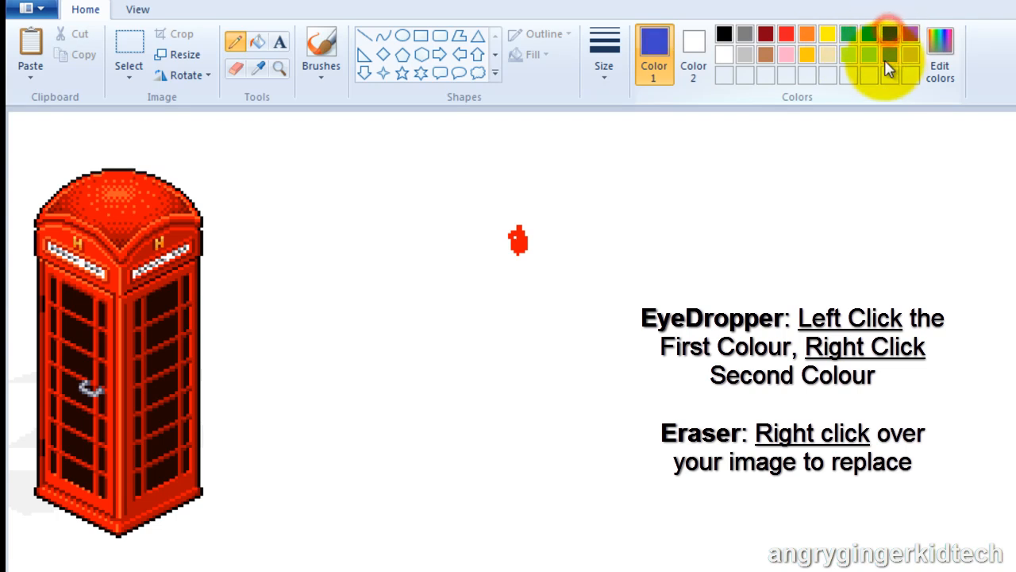
left_click(938, 50)
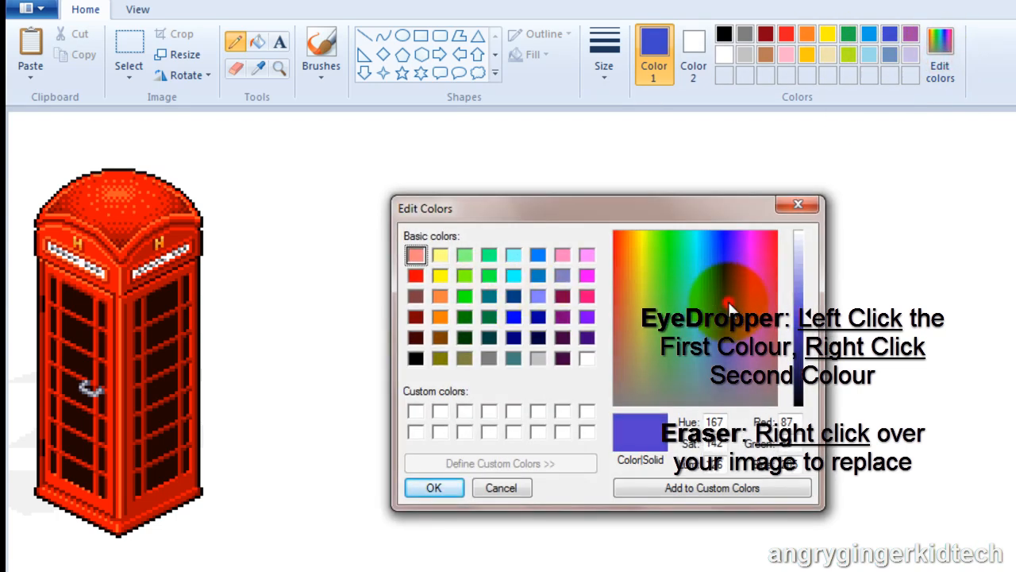
left_click_drag(727, 300, 723, 290)
left_click_drag(810, 312, 810, 305)
left_click(685, 491)
left_click(416, 410)
left_click(433, 488)
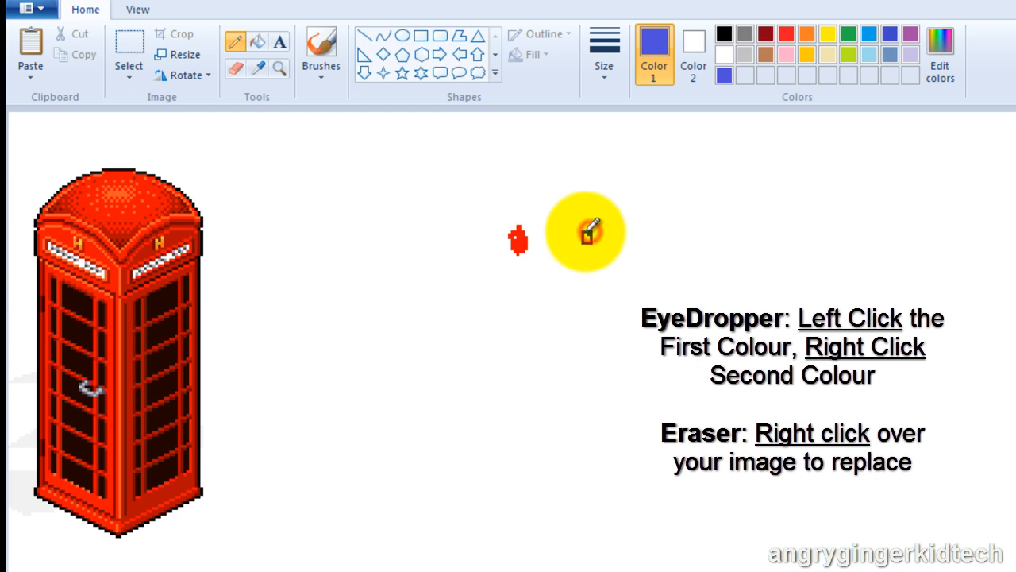
- Sample the red swatch as Color 1 and the violet-blue swatch as Color 2 with the Color picker
left_click(258, 68)
left_click(517, 240)
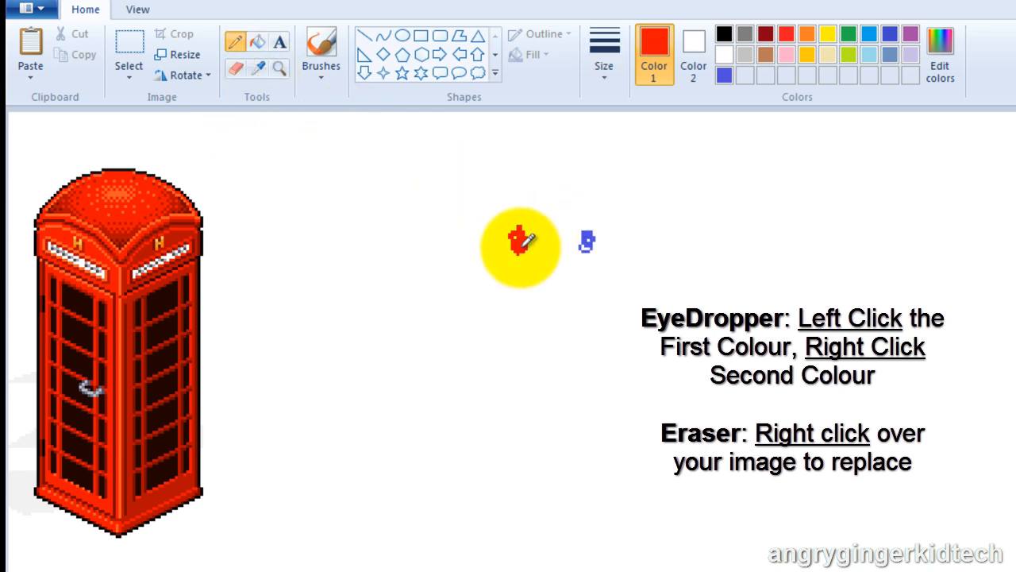
left_click(258, 69)
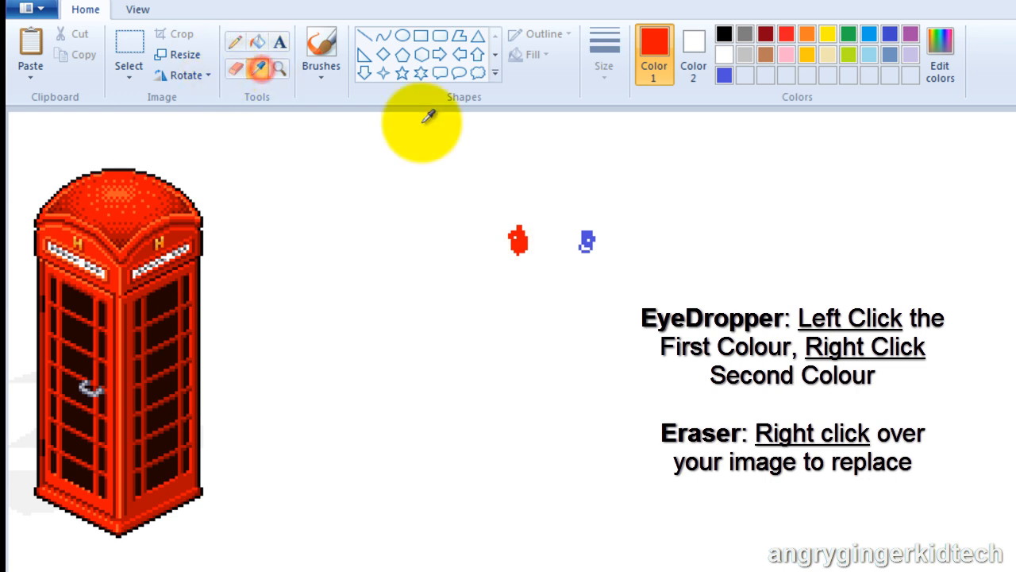
right_click(587, 234)
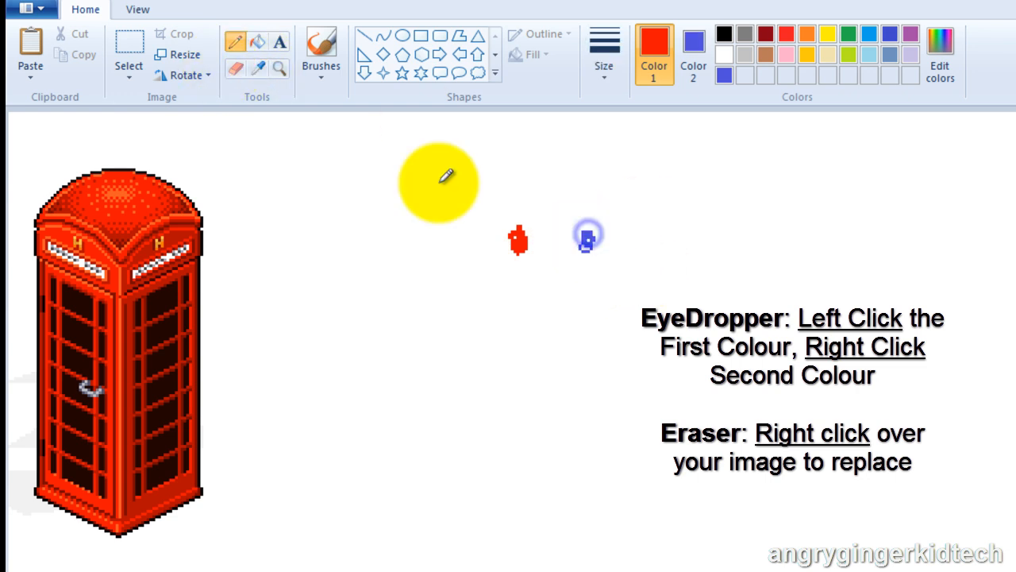
- Replace the bright red with violet-blue across the whole telephone box using the Eraser's color replacement
left_click(234, 68)
mouse_move(220, 152)
left_mouse_down()
mouse_move(183, 196)
mouse_move(177, 173)
left_mouse_up()
mouse_move(42, 232)
left_mouse_down()
mouse_move(72, 262)
mouse_move(246, 274)
mouse_move(232, 285)
mouse_move(3, 307)
mouse_move(287, 312)
mouse_move(38, 325)
mouse_move(10, 337)
mouse_move(122, 353)
mouse_move(82, 377)
left_mouse_up()
mouse_move(104, 432)
left_mouse_down()
mouse_move(296, 452)
mouse_move(189, 465)
mouse_move(239, 469)
mouse_move(196, 497)
mouse_move(215, 513)
mouse_move(35, 518)
mouse_move(127, 535)
mouse_move(46, 537)
mouse_move(38, 546)
mouse_move(203, 468)
mouse_move(195, 374)
mouse_move(162, 255)
mouse_move(140, 316)
left_mouse_up()
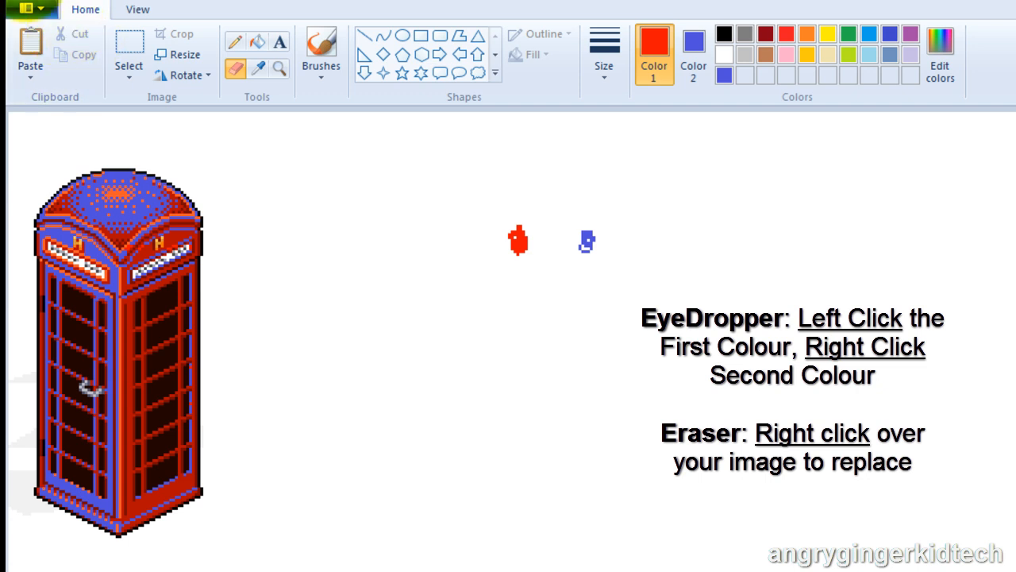
- Sample the orange highlight color from the telephone box and pencil a small orange swatch below the red one
left_click(258, 68)
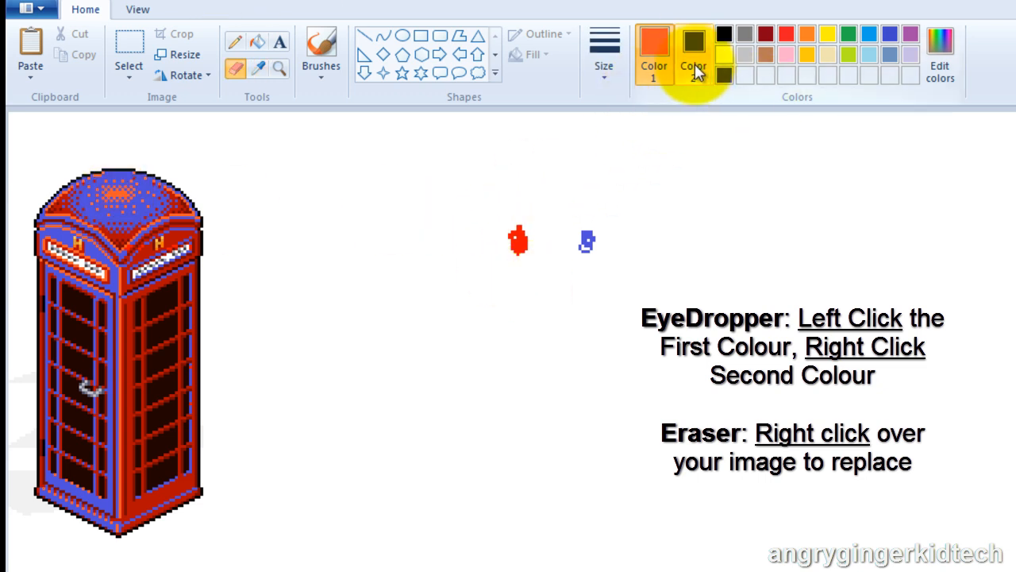
left_click(236, 43)
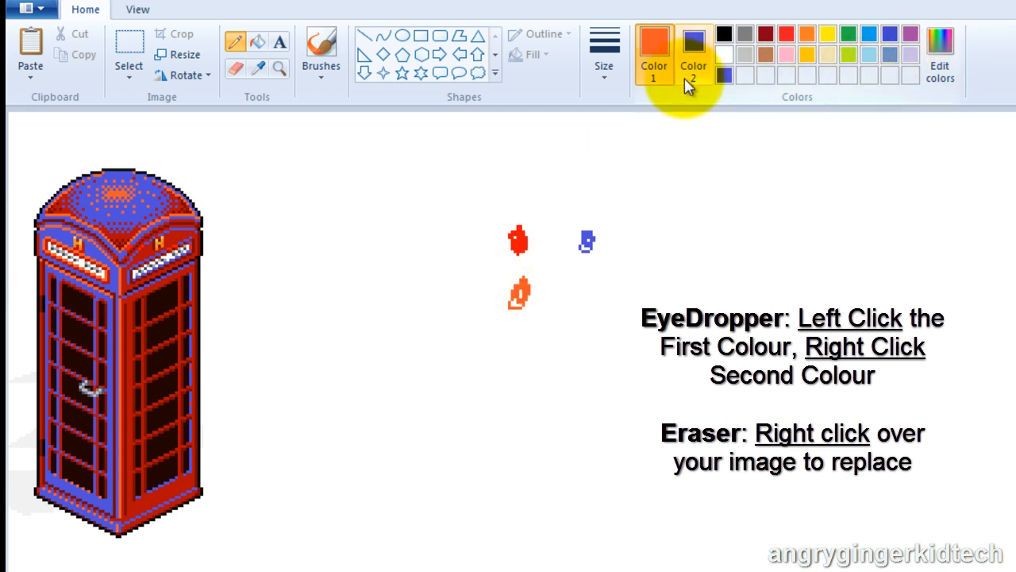
- Mix a custom lighter blue with hue 149 and saturation 231, add it to the custom colors, and pencil its swatch beside the orange one
left_click(947, 50)
left_click_drag(722, 293, 716, 238)
left_click(802, 298)
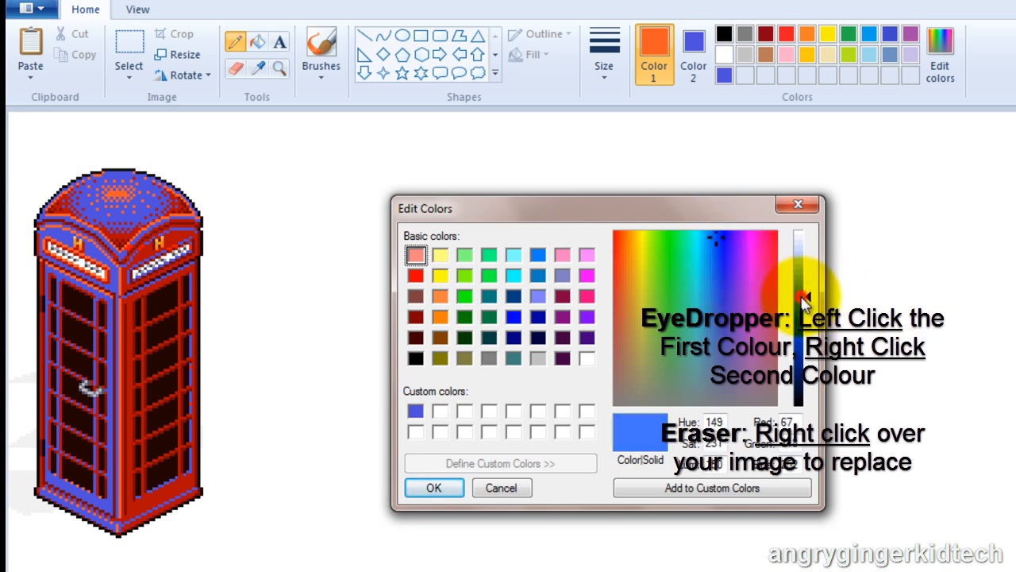
left_click(738, 486)
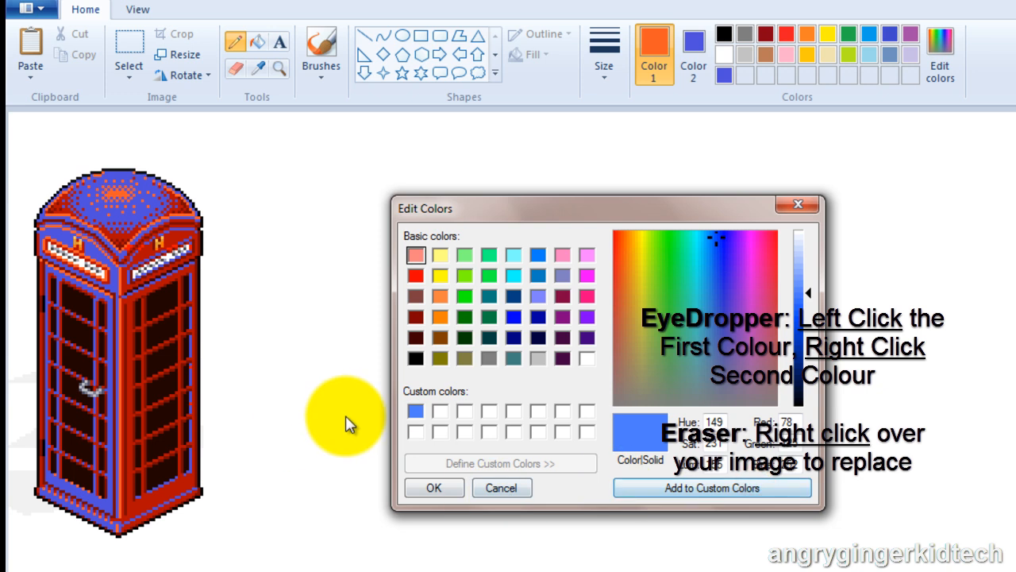
left_click(429, 488)
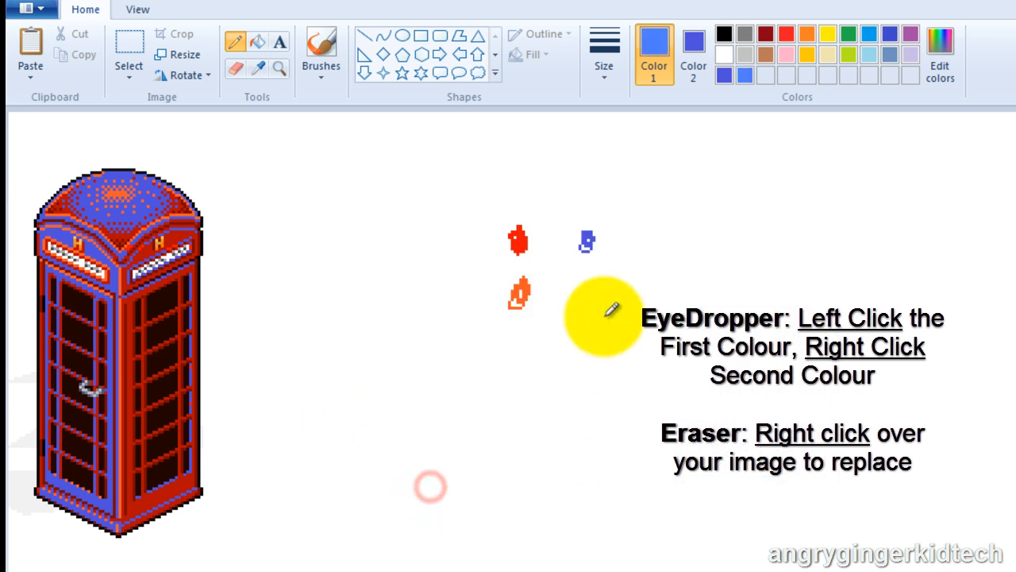
left_click_drag(593, 285, 595, 295)
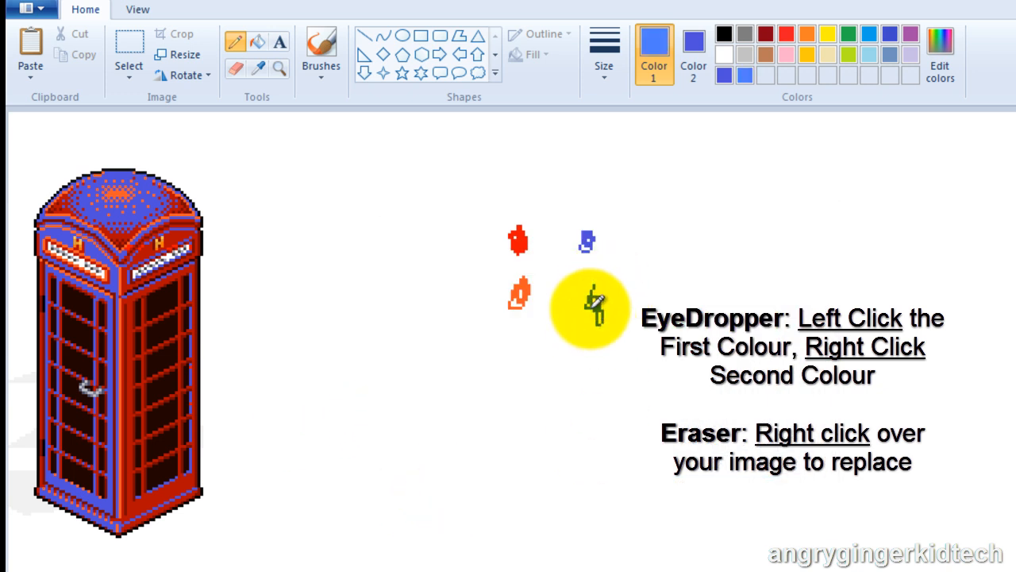
- Sample orange as Color 1 and the lighter blue as Color 2, and replace the orange across the telephone box with the Eraser
left_click(258, 68)
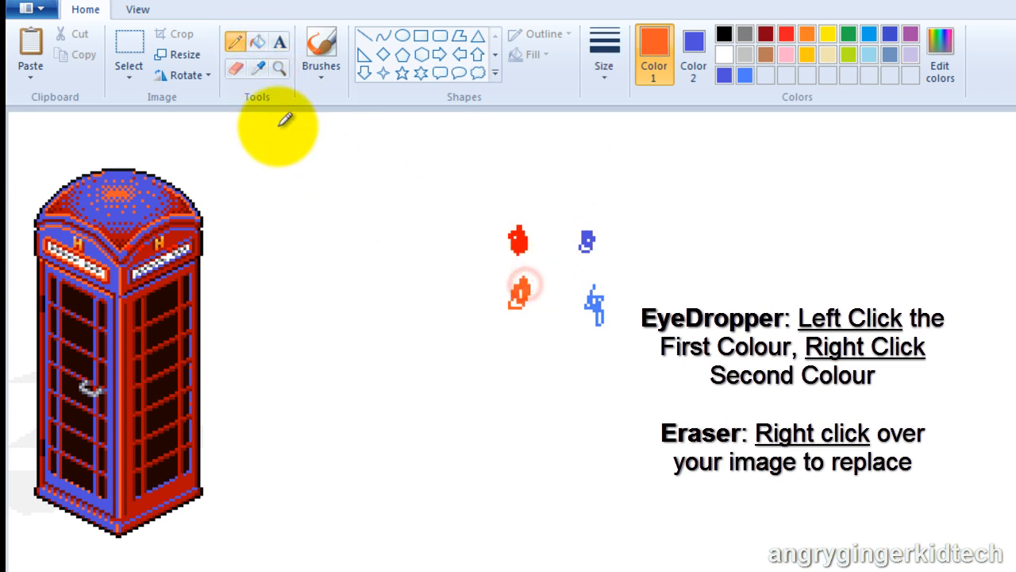
left_click(259, 68)
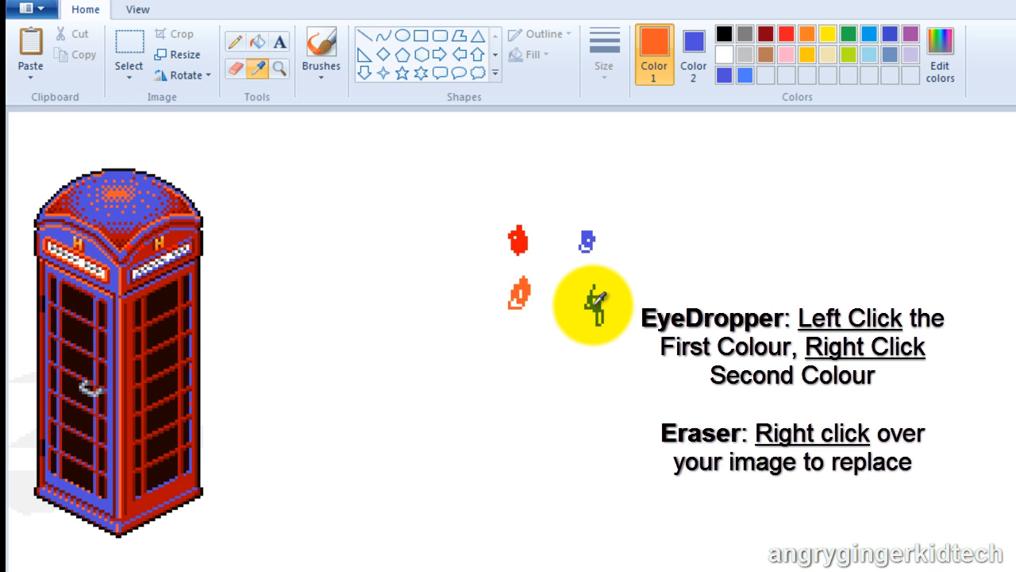
right_click(594, 304)
left_click(235, 68)
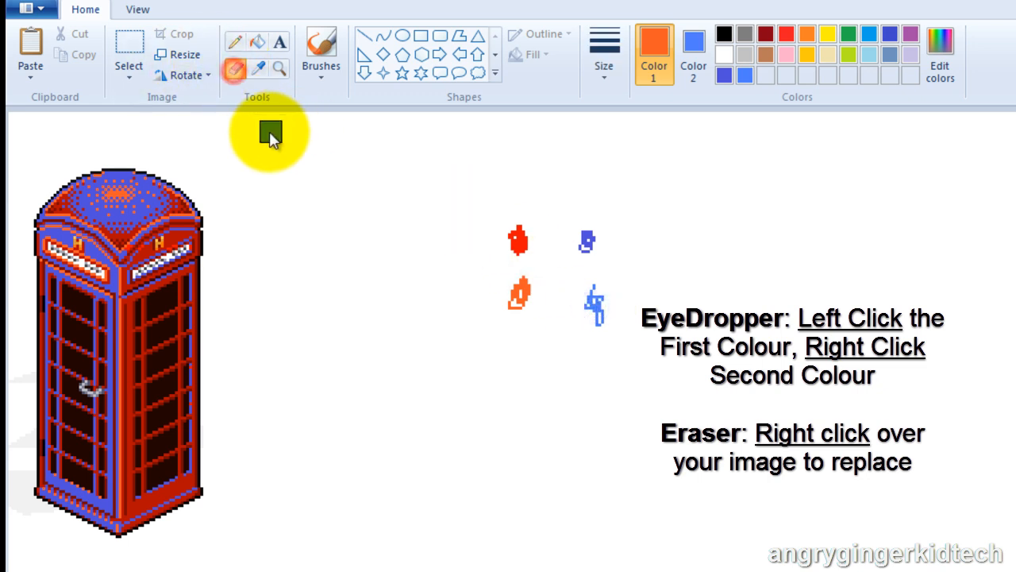
mouse_move(39, 193)
left_mouse_down()
mouse_move(235, 213)
mouse_move(8, 195)
mouse_move(64, 231)
mouse_move(220, 239)
mouse_move(90, 276)
left_mouse_up()
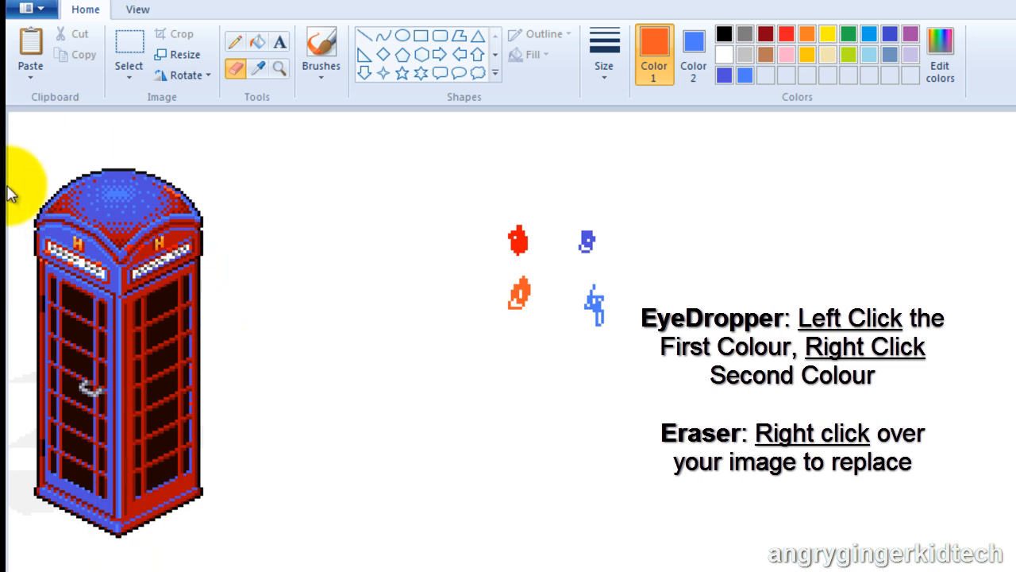
- Sample the dark red from the telephone box's roof and pencil a small dark red swatch below the orange one
left_click(258, 67)
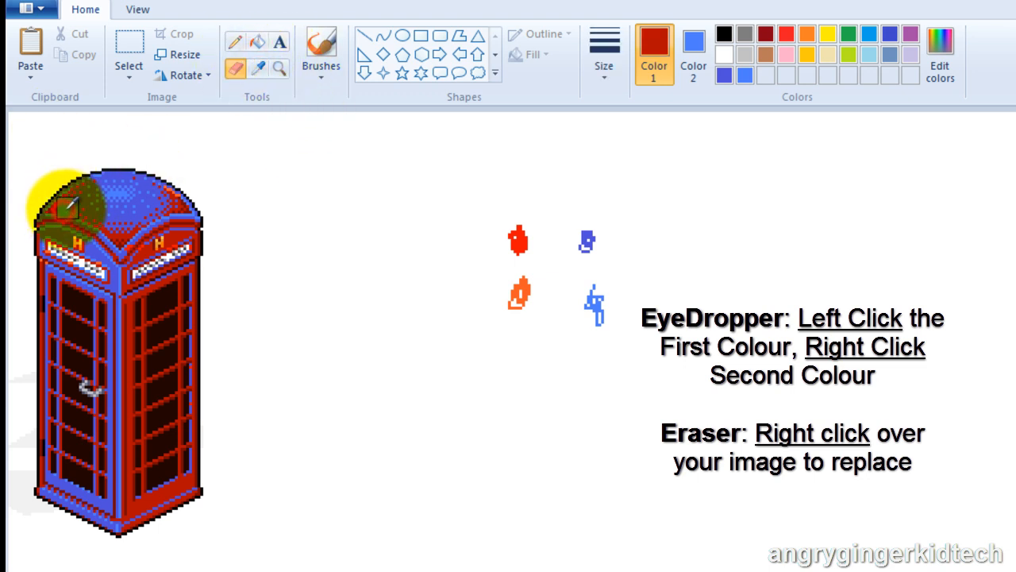
left_click(235, 43)
mouse_move(521, 350)
left_mouse_down()
mouse_move(530, 340)
mouse_move(523, 366)
left_mouse_up()
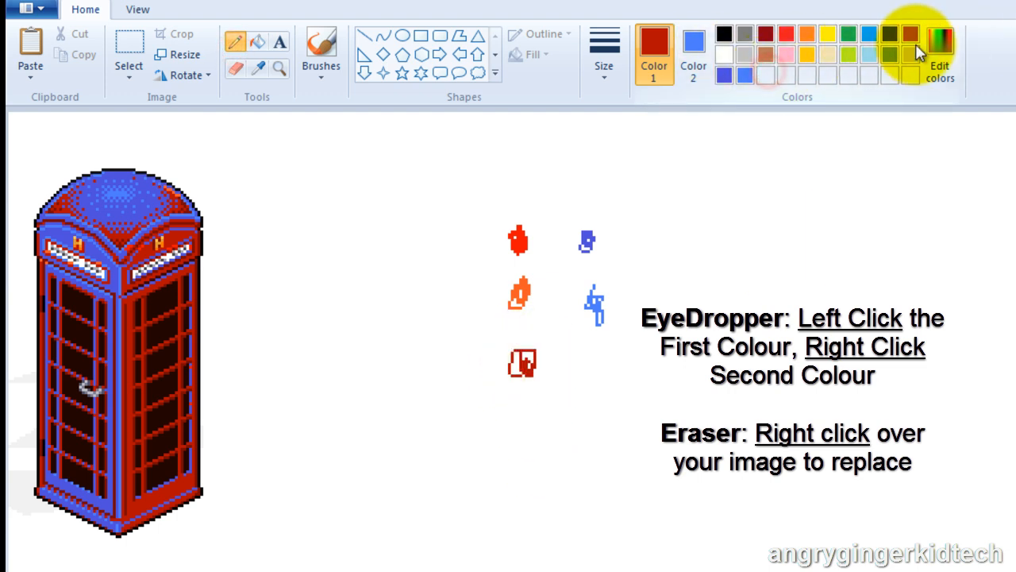
- Mix a custom deep blue with hue 148 and saturation 204, add it to the custom colors, and pencil its swatch beside the dark red one
left_click(940, 60)
left_click_drag(724, 304, 715, 256)
left_click(722, 236)
left_click(808, 316)
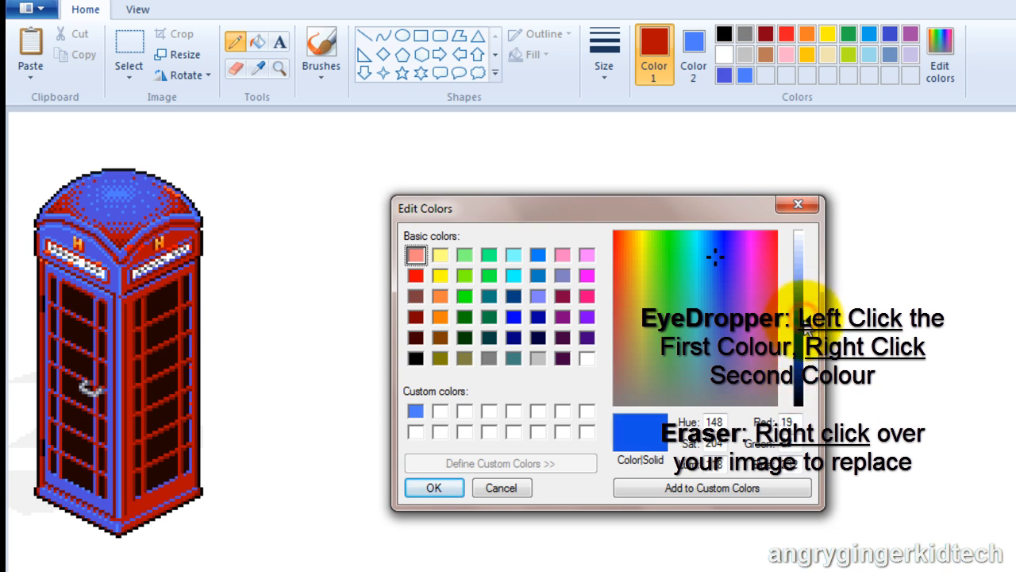
left_click(704, 485)
left_click(421, 413)
left_click(437, 488)
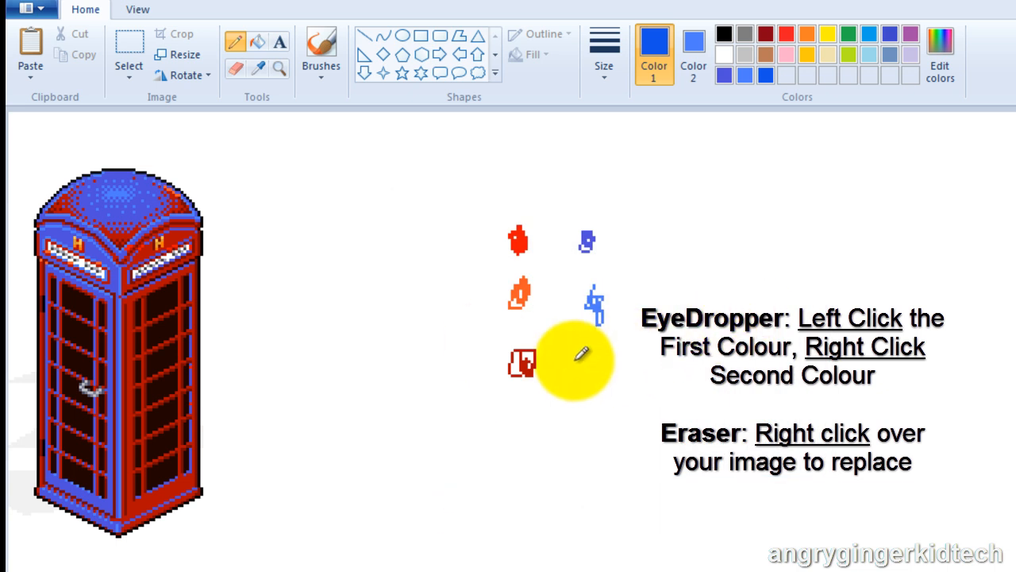
mouse_move(593, 352)
left_mouse_down()
mouse_move(596, 373)
mouse_move(599, 361)
left_mouse_up()
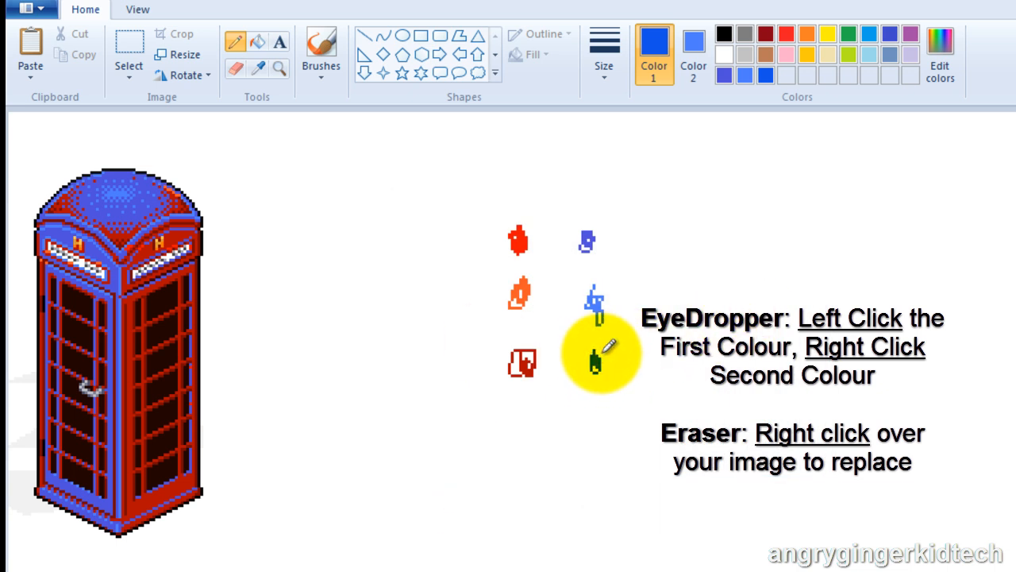
- Sample the dark red swatch as Color 1 and the deep blue swatch as Color 2 with the Color picker
left_click(258, 67)
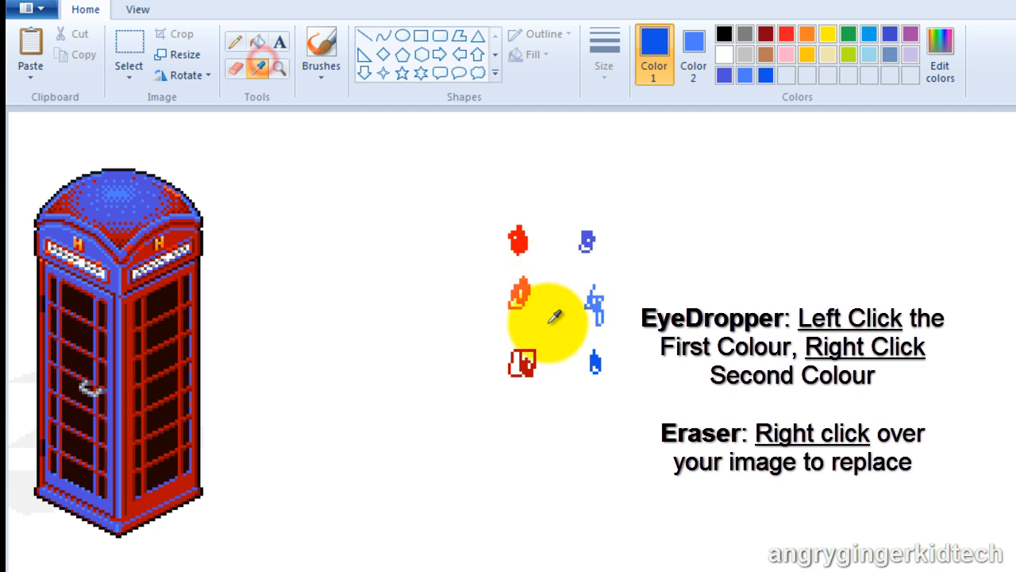
left_click(528, 368)
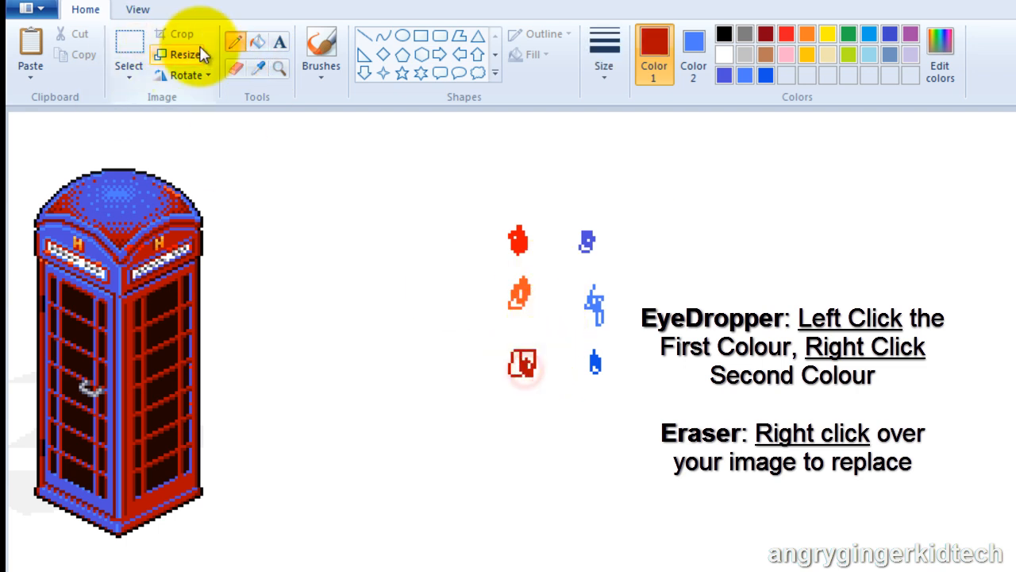
left_click(256, 69)
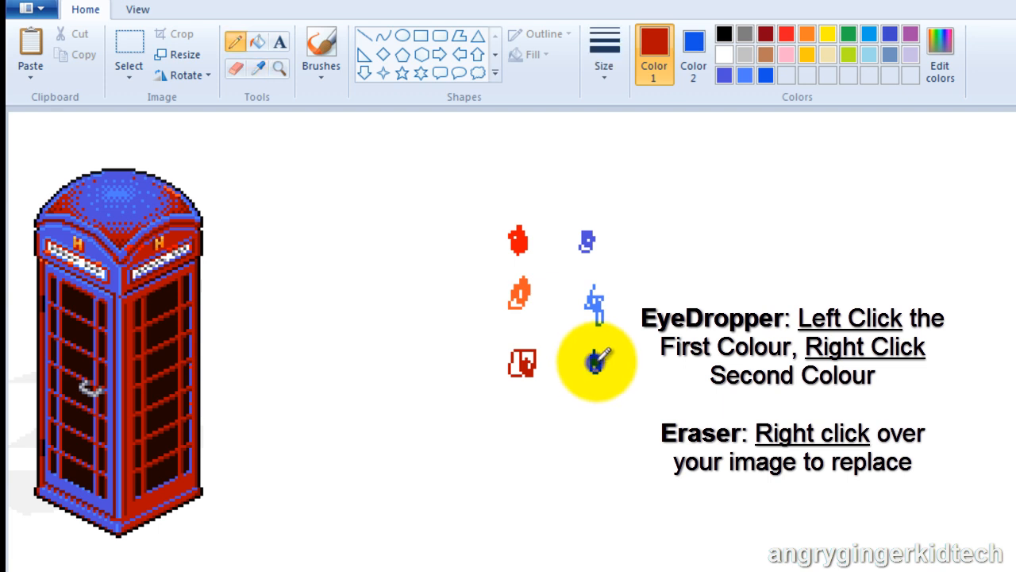
- Replace the dark red with deep blue across the whole telephone box using the Eraser's color replacement
left_click(236, 69)
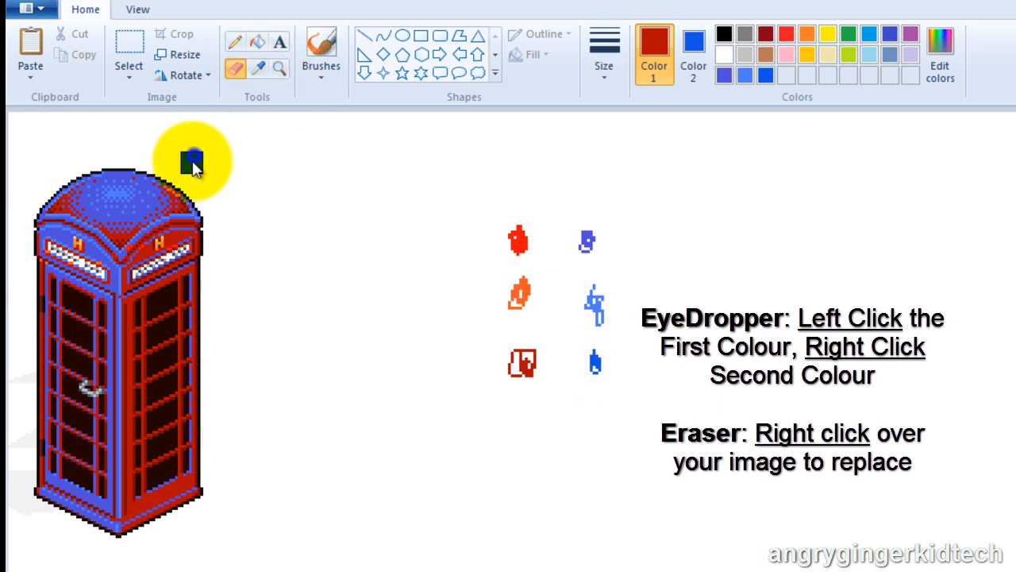
mouse_move(170, 210)
left_mouse_down()
mouse_move(197, 248)
mouse_move(70, 258)
mouse_move(7, 230)
left_mouse_up()
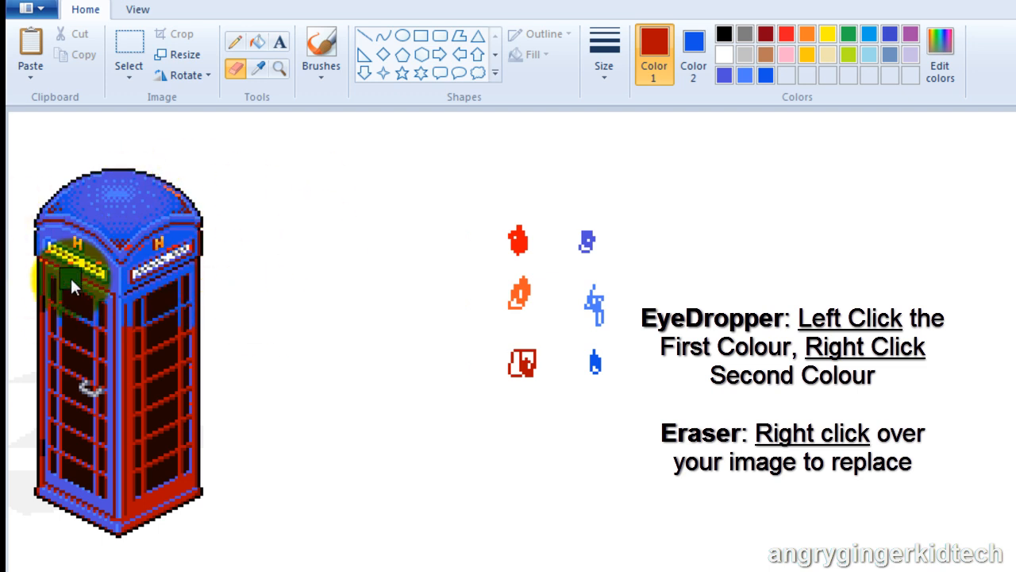
left_click_drag(125, 323, 178, 354)
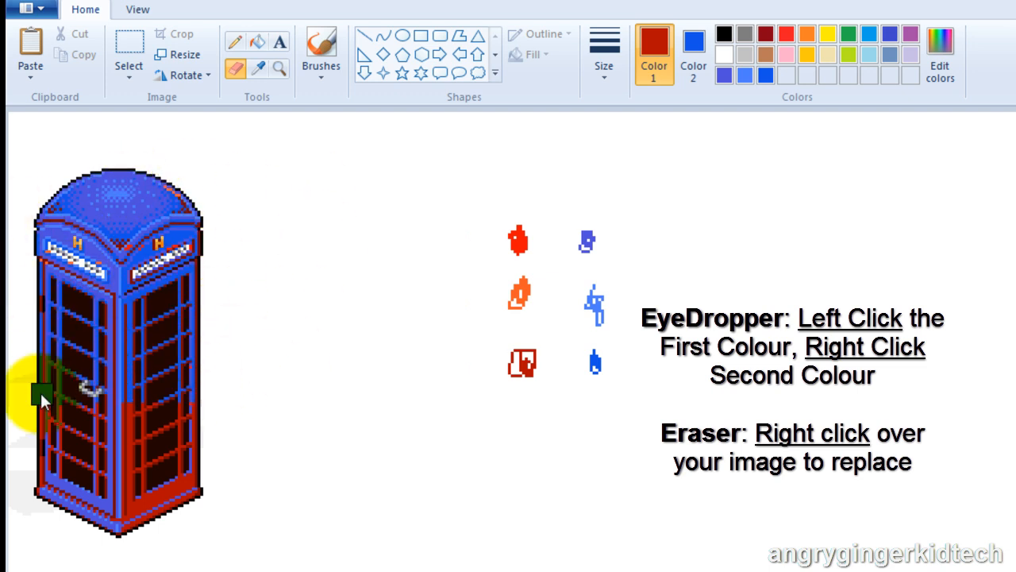
mouse_move(133, 416)
left_mouse_down()
mouse_move(287, 428)
mouse_move(143, 443)
mouse_move(245, 470)
mouse_move(238, 478)
mouse_move(16, 488)
mouse_move(177, 537)
mouse_move(71, 556)
left_mouse_up()
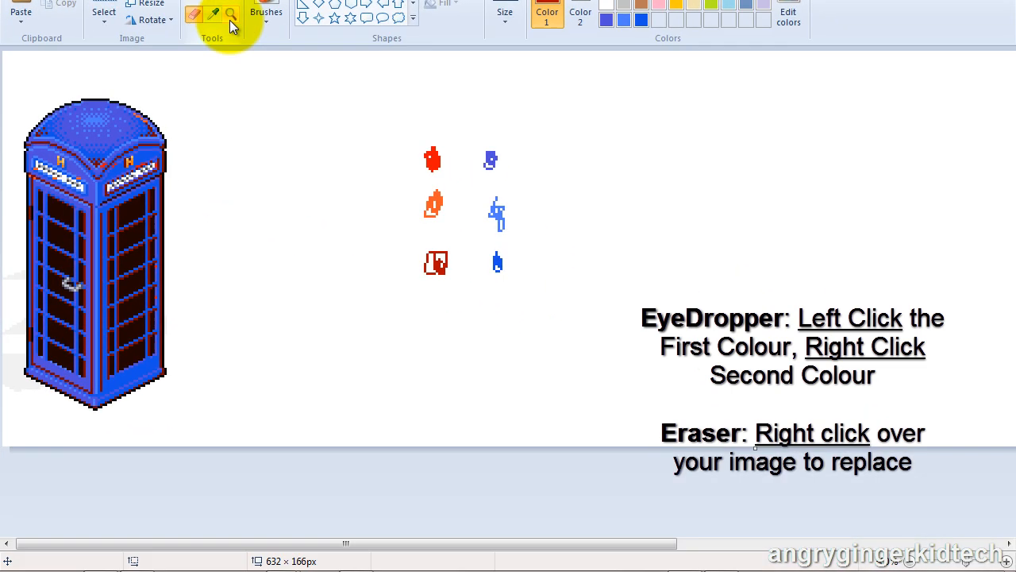
- Magnify the upper part of the telephone box and sample a leftover orange pixel as Color 1
left_click(230, 16)
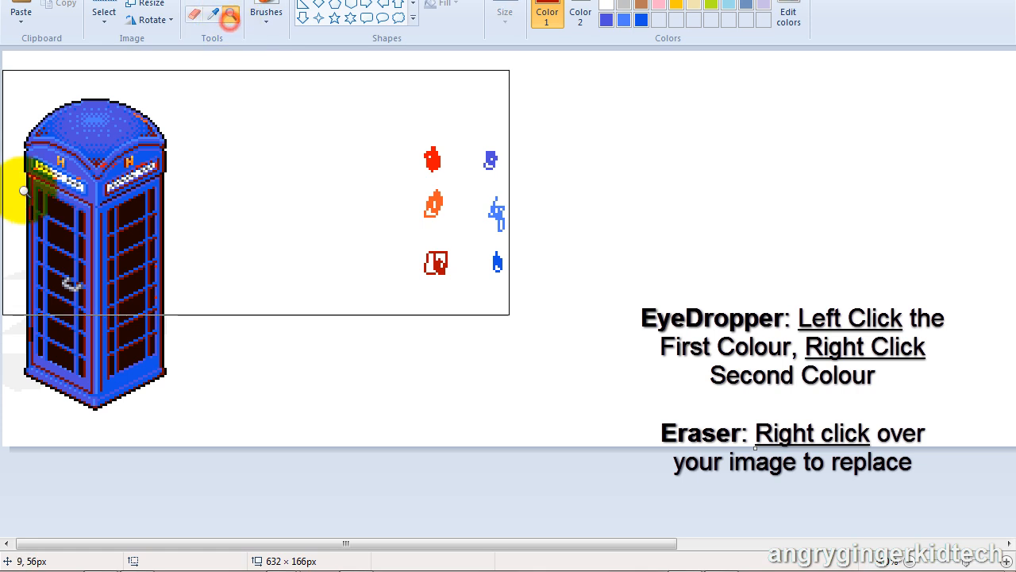
left_click(40, 233)
left_click(80, 227)
left_click(77, 157)
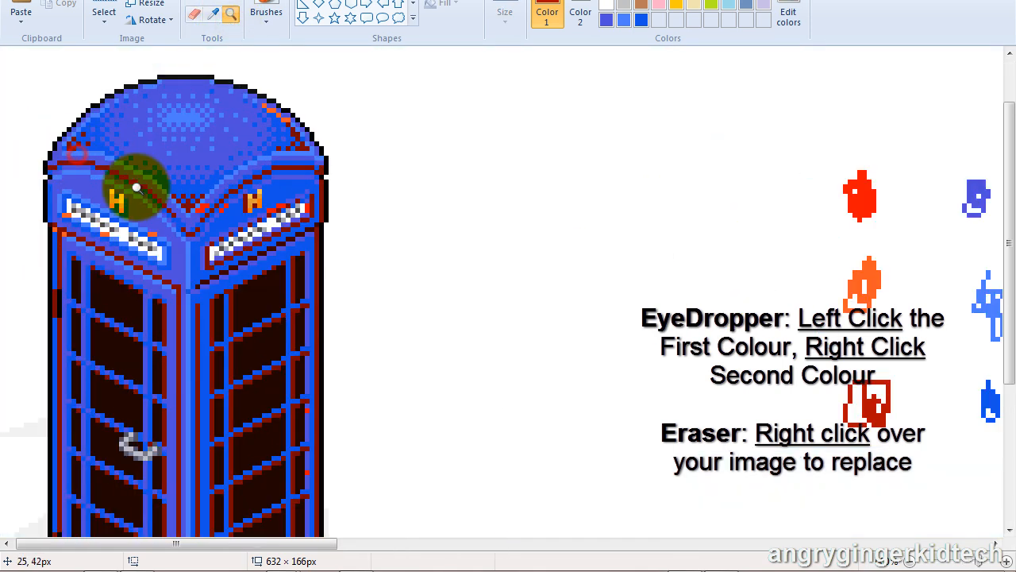
left_click(143, 177)
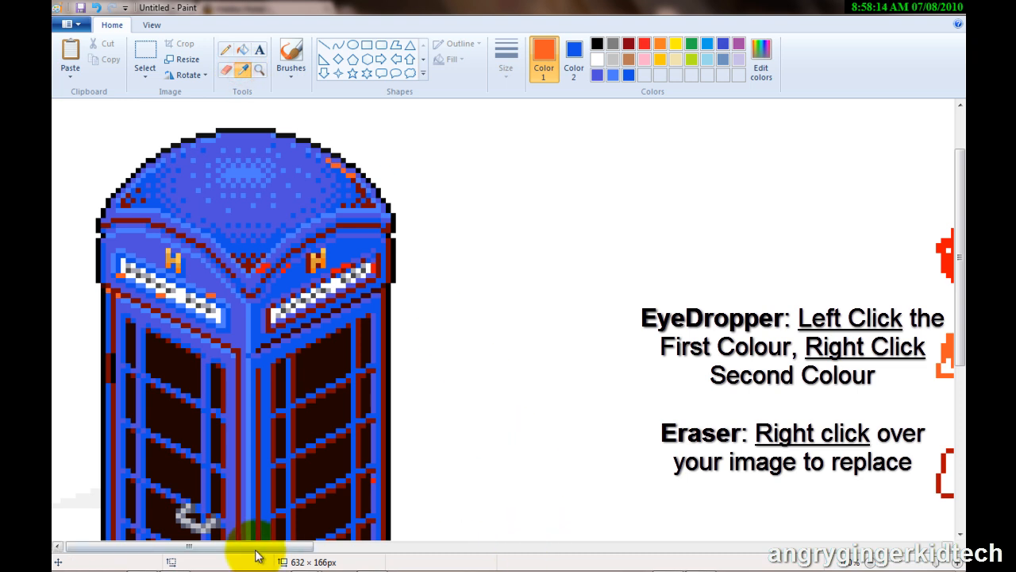
- Sample the white canvas as Color 1 and replace an empty area beside the swatches with deep blue using the Eraser
left_click_drag(277, 550, 397, 547)
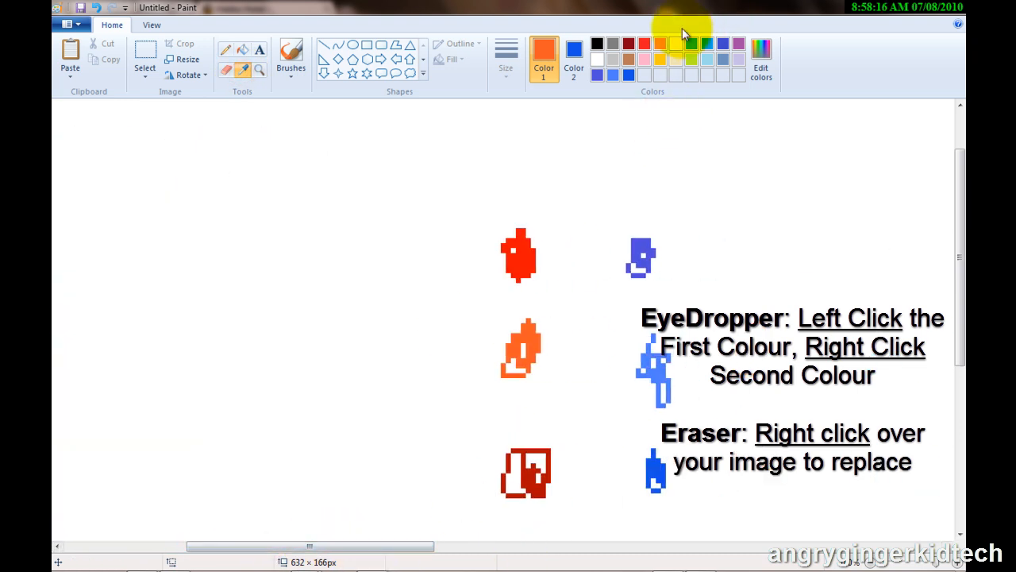
left_click(378, 173)
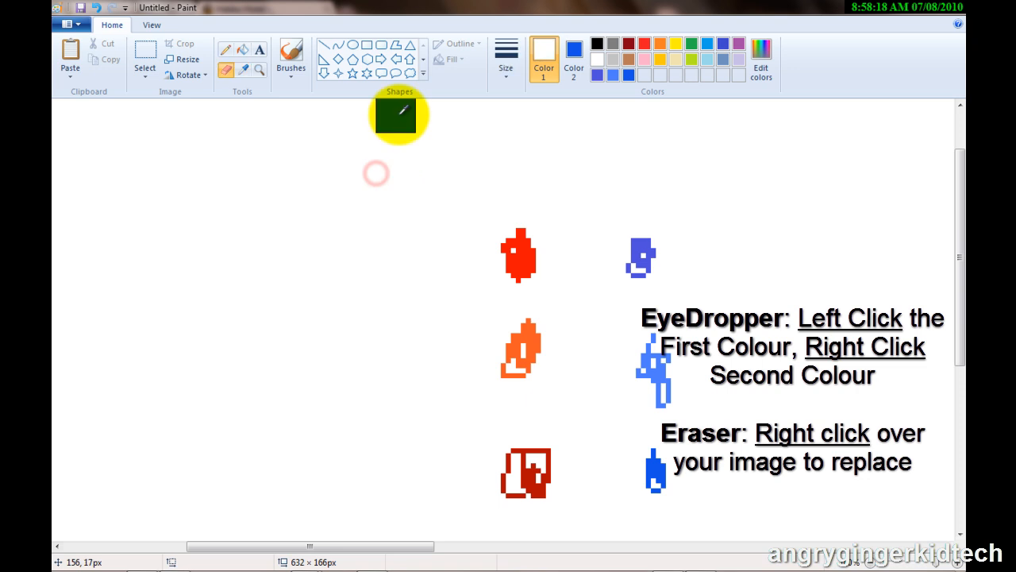
left_click(225, 70)
left_click_drag(255, 178, 336, 203)
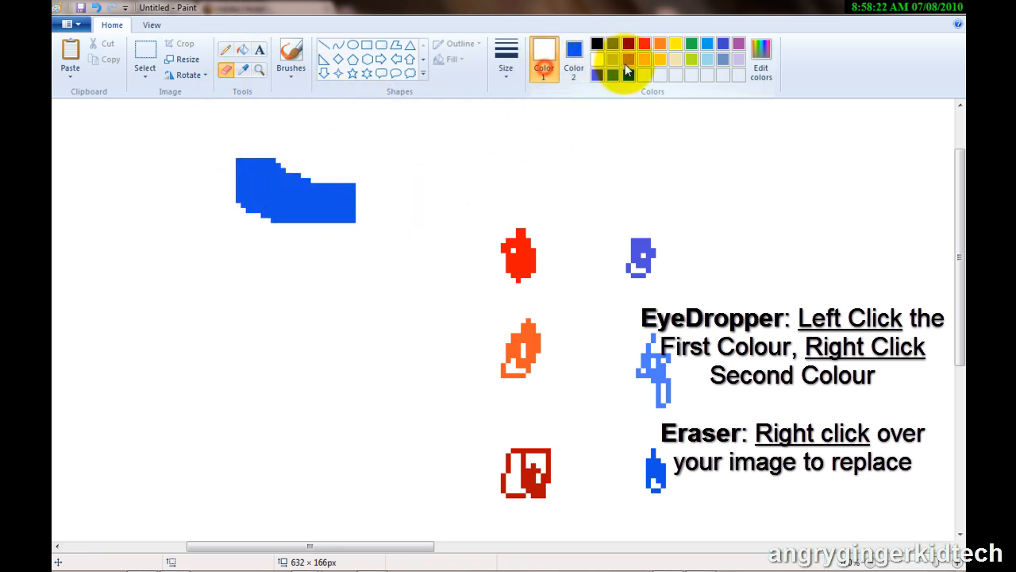
- Choose the palette's pale blue as Color 1, rub a second deep blue block with the Eraser, and pencil a pale blue swatch below it
left_click(708, 45)
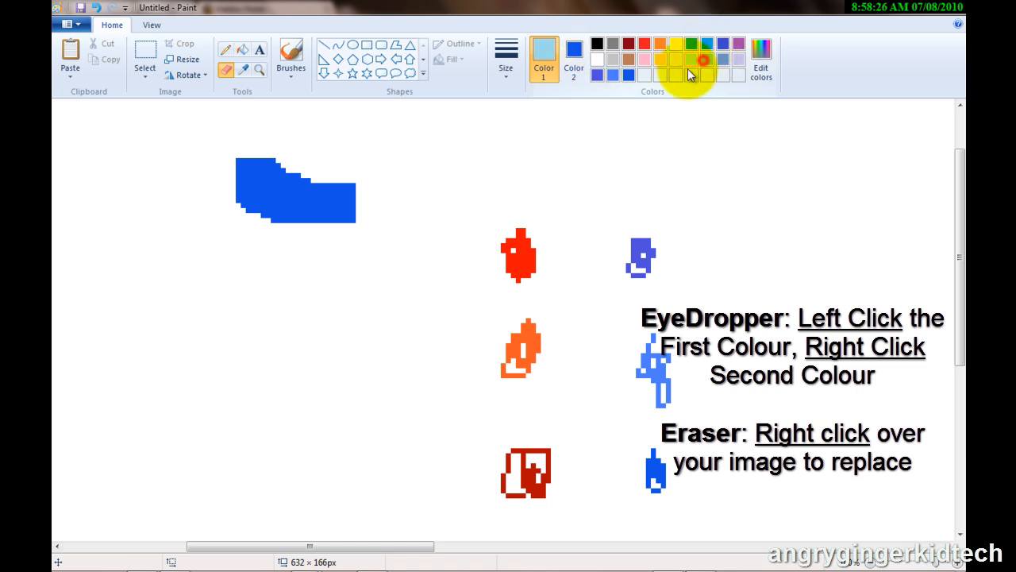
right_click(243, 254)
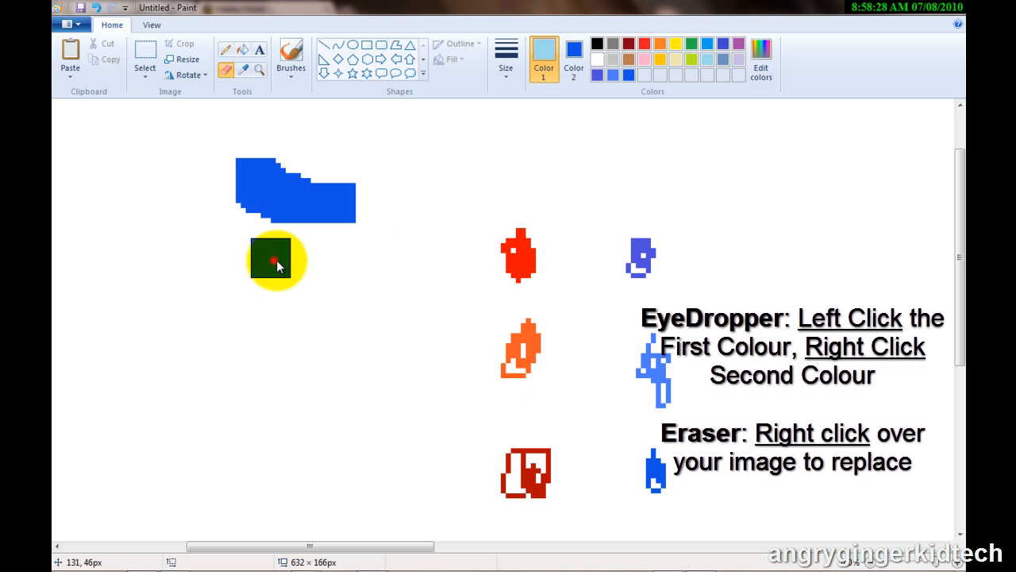
left_click_drag(272, 259, 307, 256)
left_click(225, 49)
mouse_move(210, 340)
left_mouse_down()
mouse_move(245, 322)
mouse_move(274, 329)
left_mouse_up()
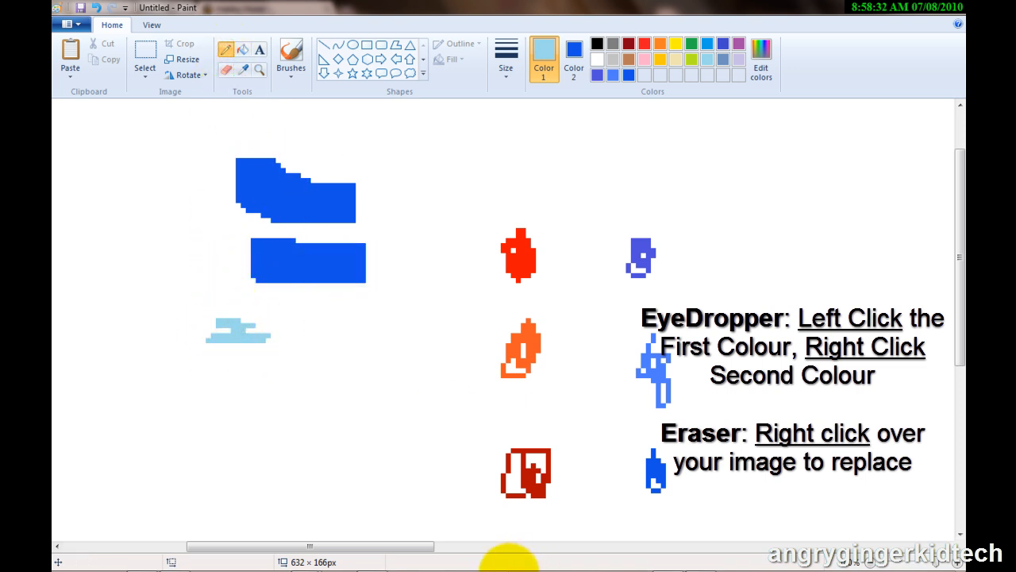
- Sample leftover orange as Color 1 and the pale blue swatch as Color 2, and replace the remaining orange on the telephone box's upper part
left_click_drag(345, 546, 232, 569)
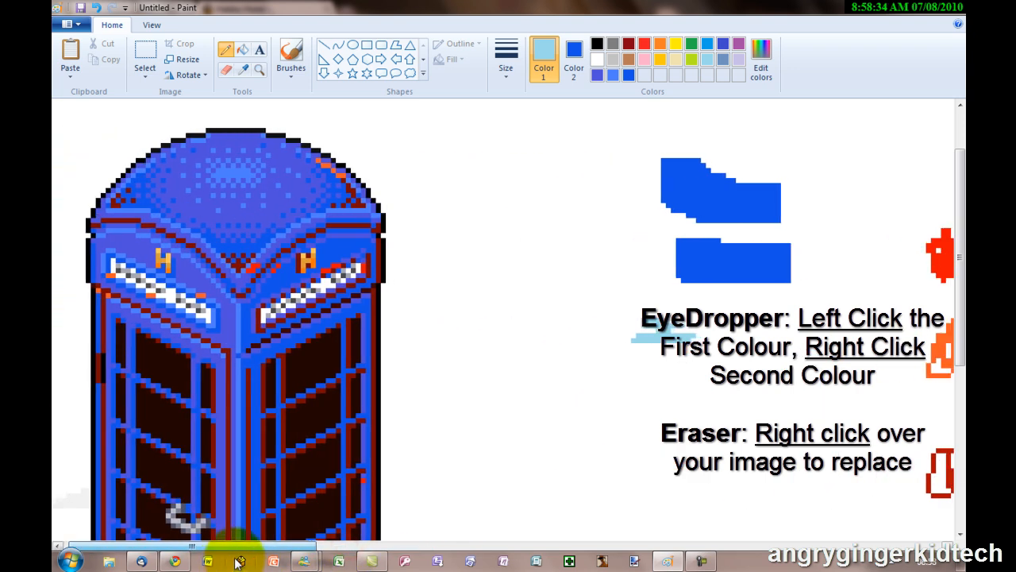
left_click(239, 71)
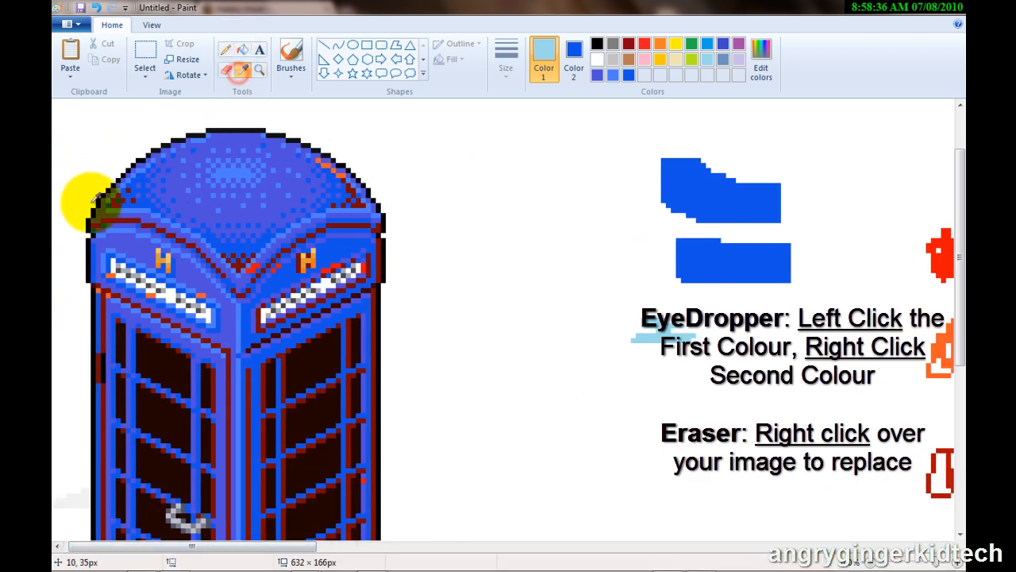
left_click(107, 293)
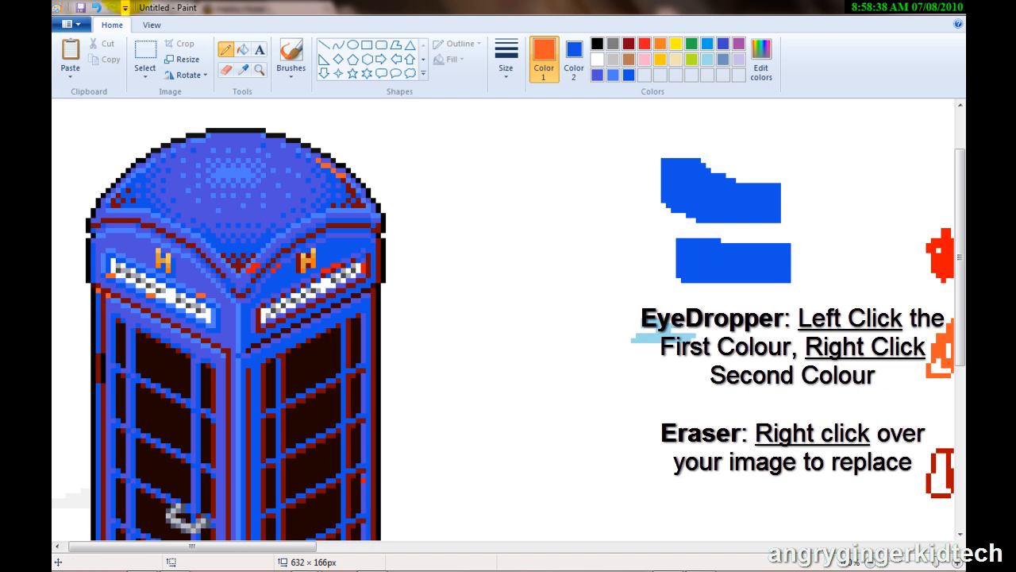
left_click(248, 71)
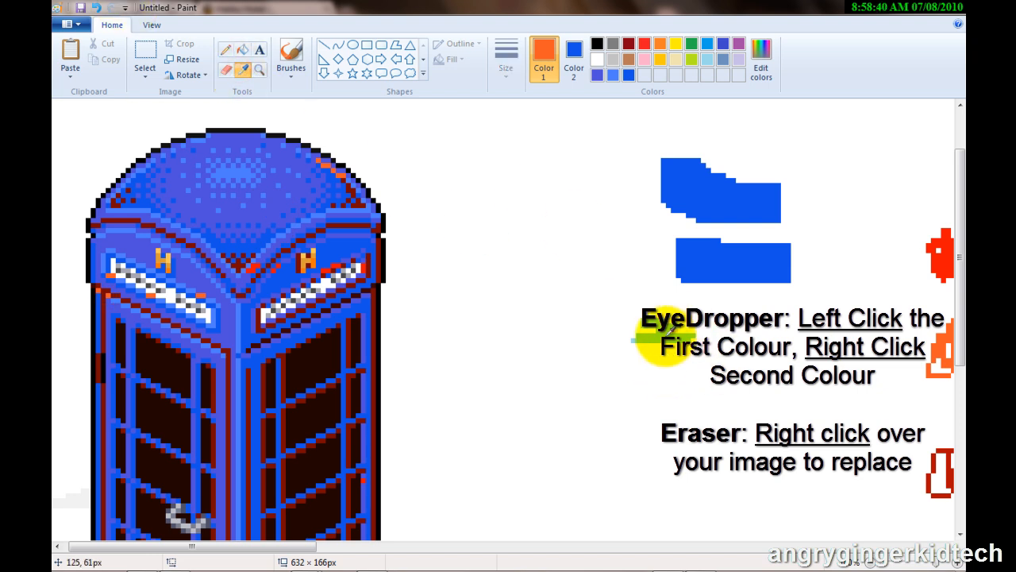
left_click(230, 68)
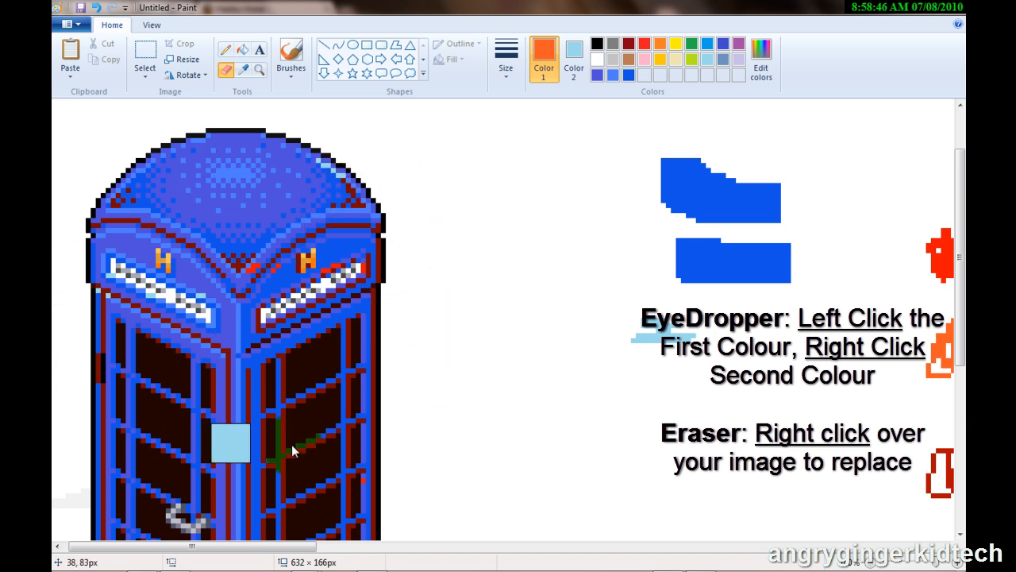
- Sample a leftover bright red pixel as Color 1 and replace the red specks along the box's right-hand side with pale blue
scroll(323, 447, "down", 5)
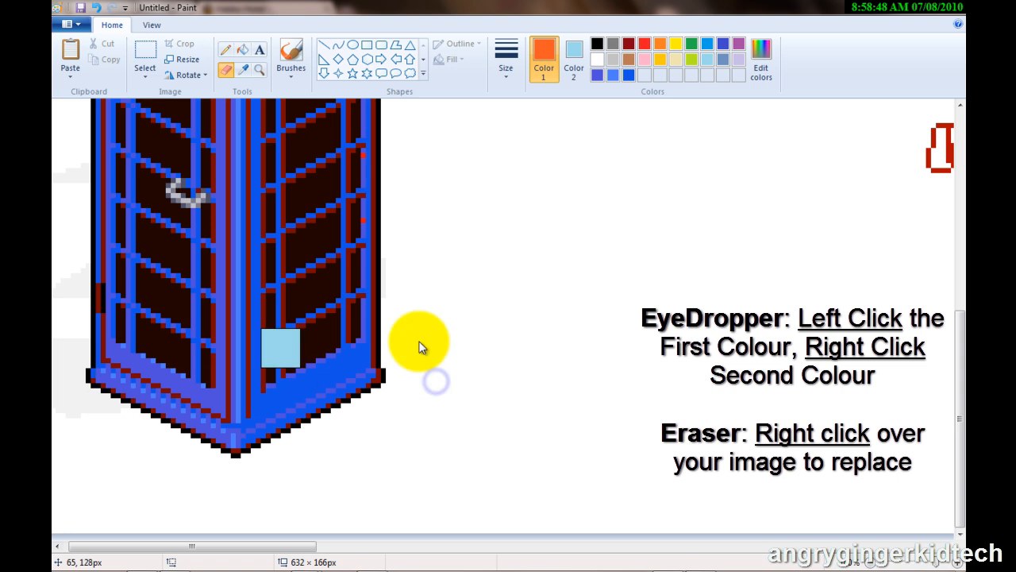
scroll(437, 207, "up", 2)
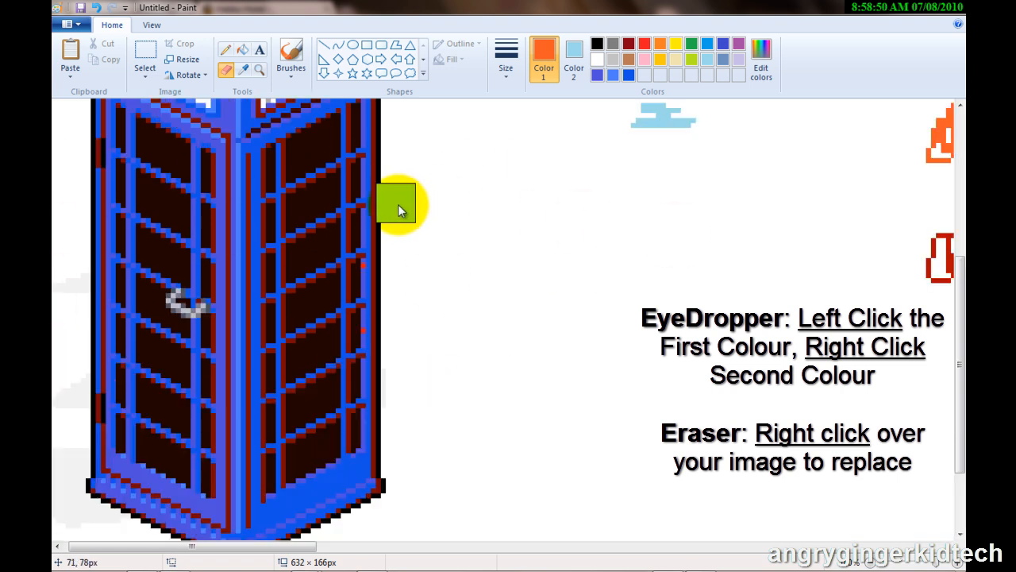
left_click(242, 70)
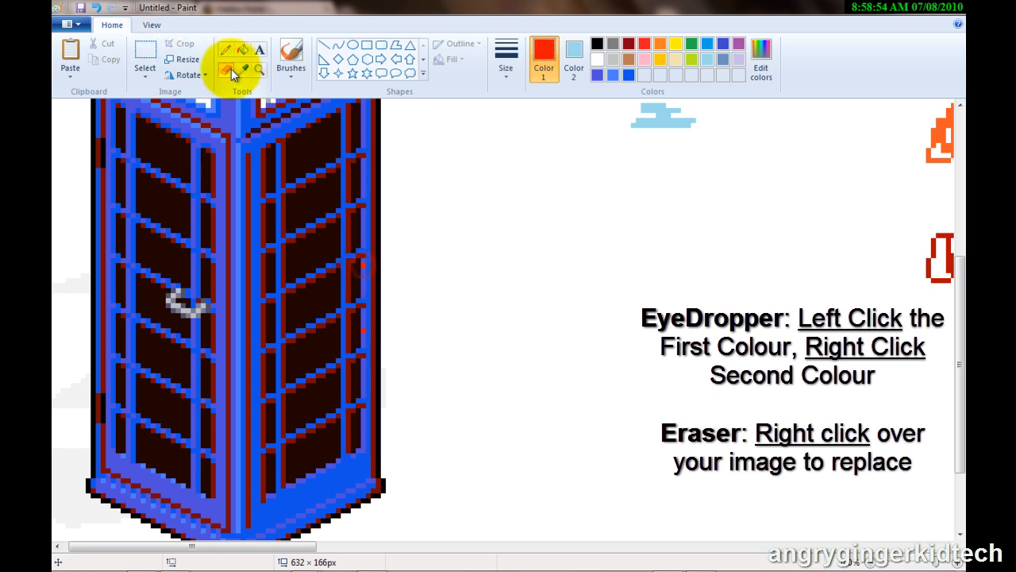
right_click(664, 119)
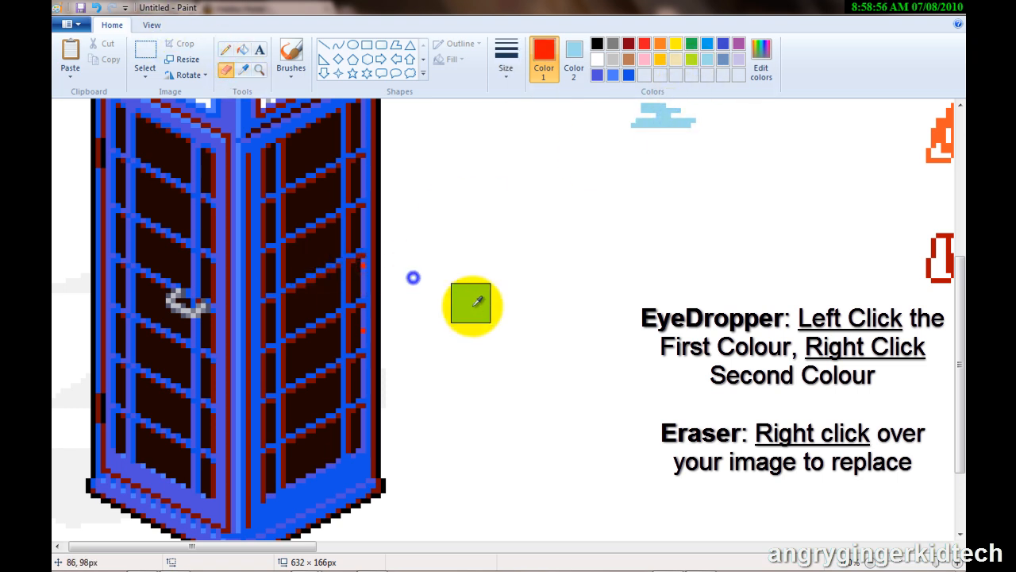
right_click(384, 331)
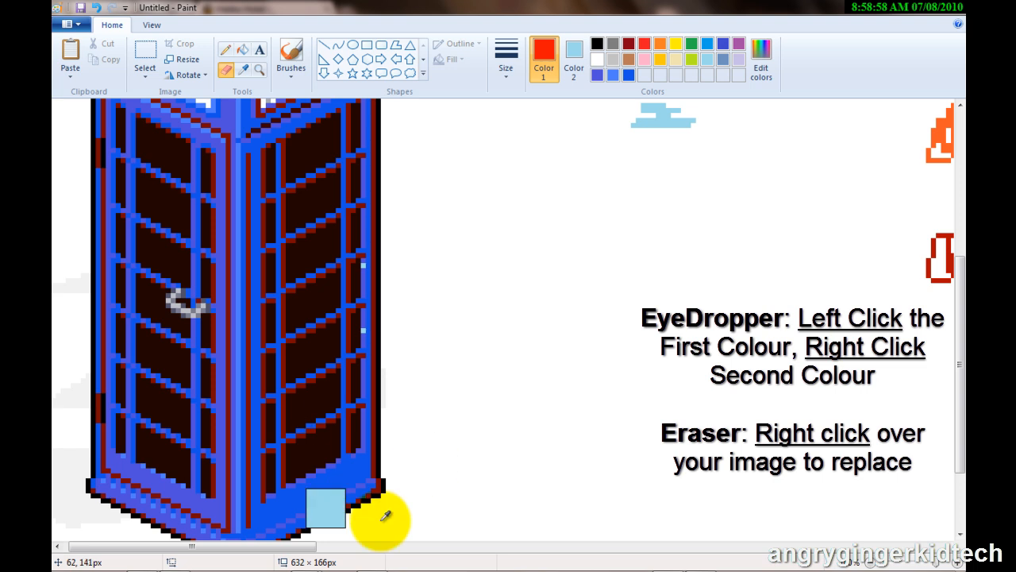
- Replace the bright red specks on the telephone box's upper front, around the H emblem and sign, with pale blue
scroll(370, 352, "up", 5)
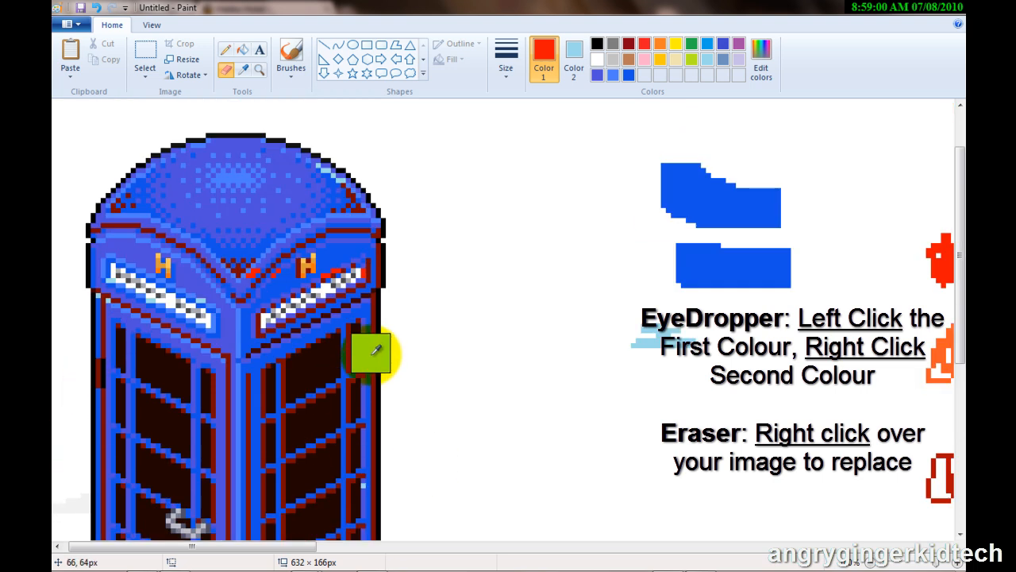
right_click(264, 255)
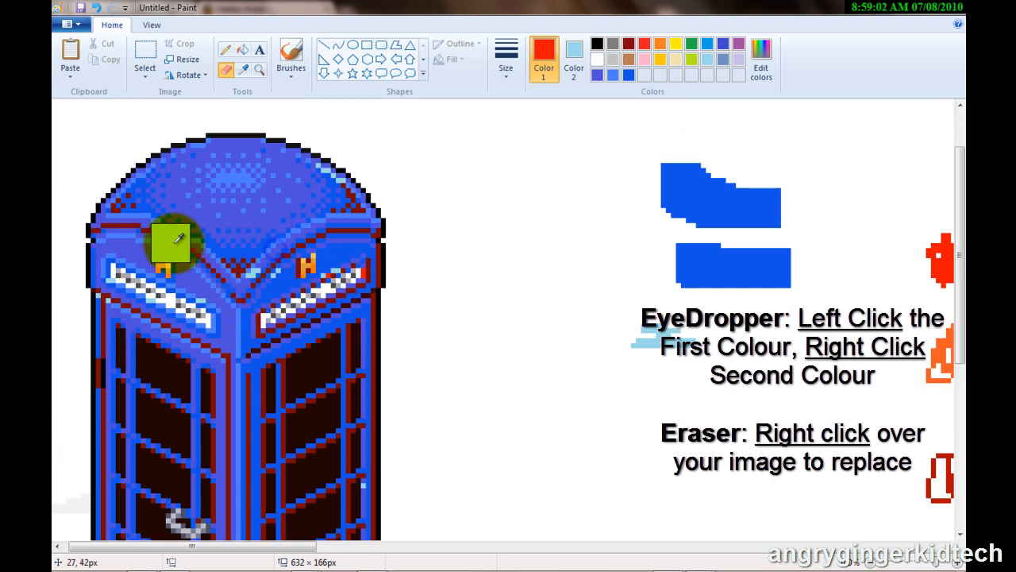
right_click(491, 259)
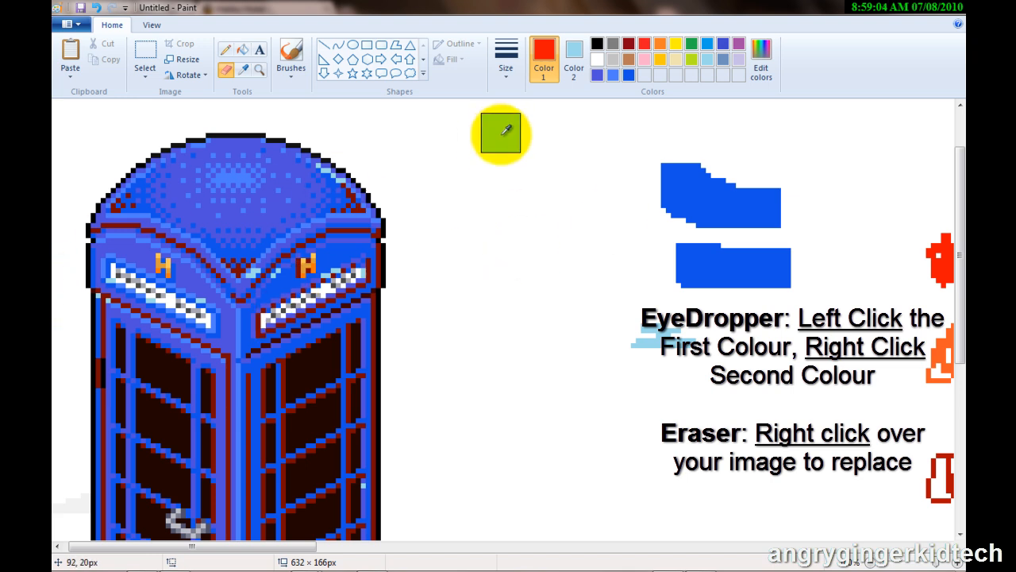
- Sample the box's dark red, pencil a swatch of it on the canvas, and mix a navy custom color with Red 38, Green 40, Blue 125
left_click(245, 70)
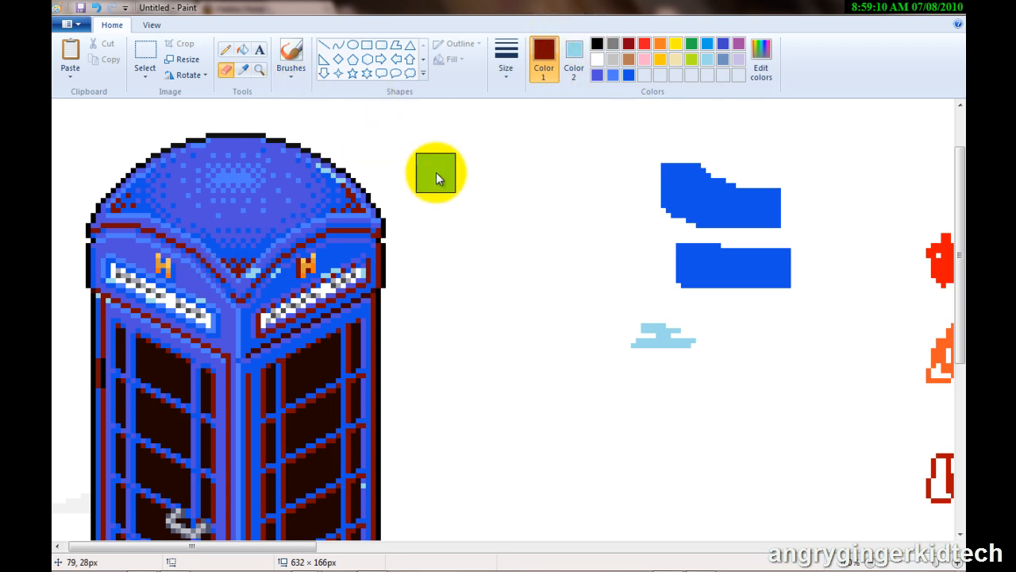
left_click(225, 50)
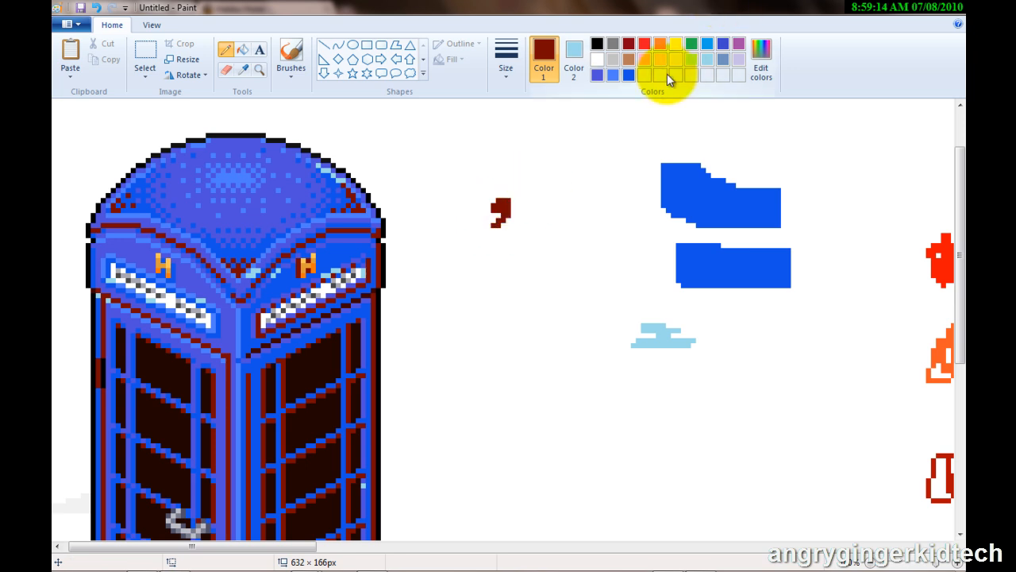
left_click(771, 52)
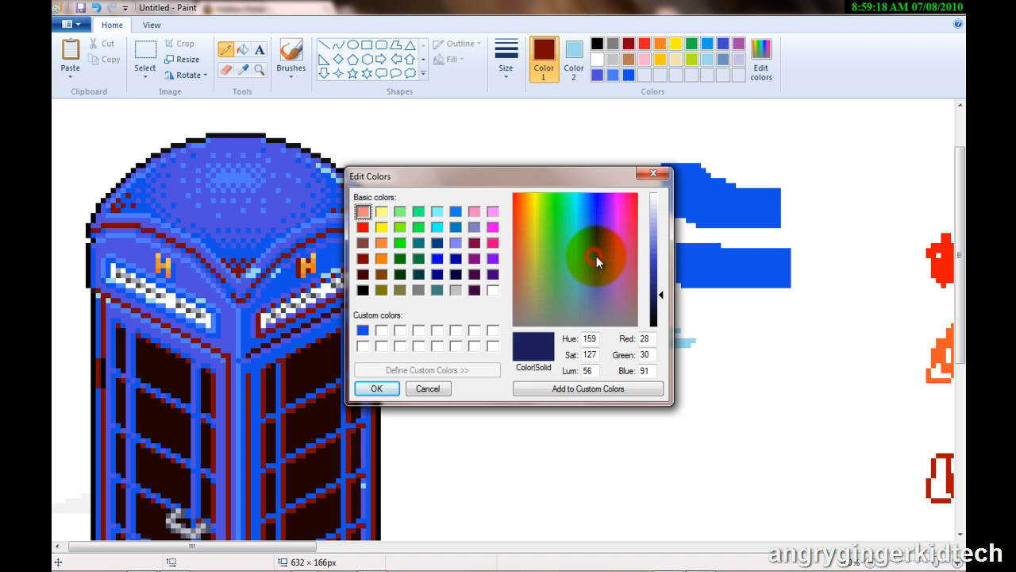
left_click(655, 284)
left_click(599, 389)
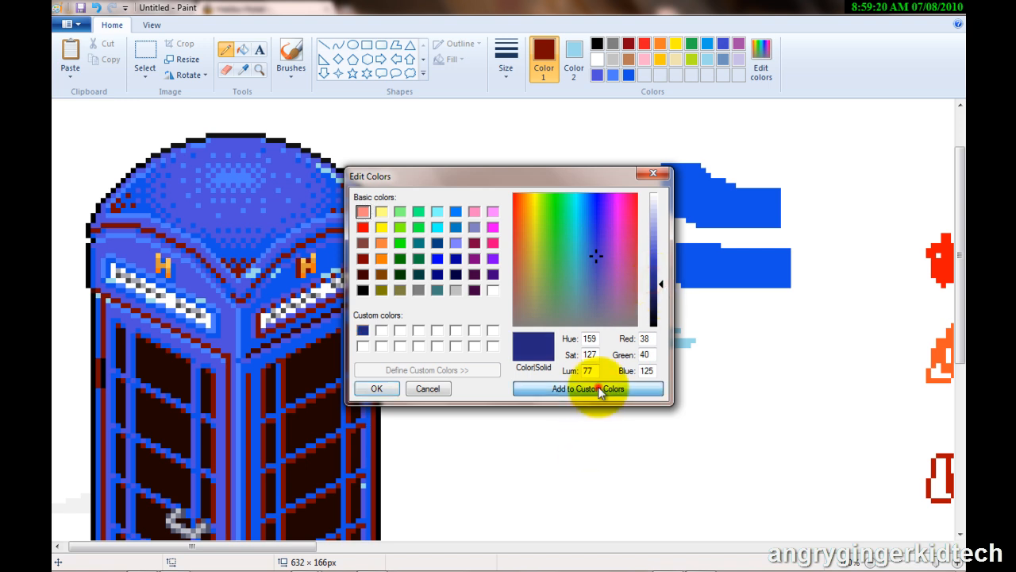
left_click(379, 388)
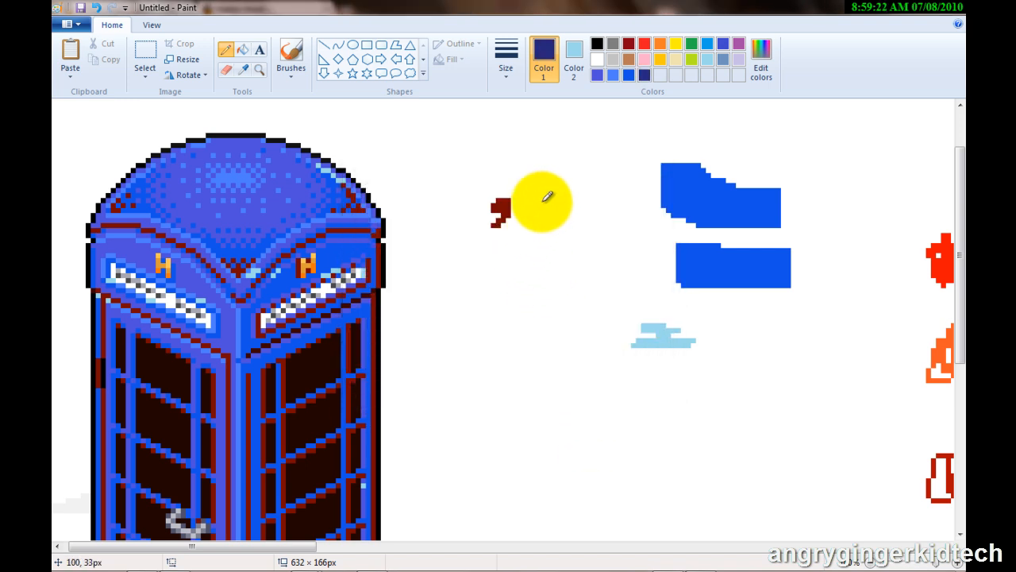
- Pencil a navy swatch, sample dark red as Color 1 and navy as Color 2, and replace all dark red on the telephone box
left_click(241, 70)
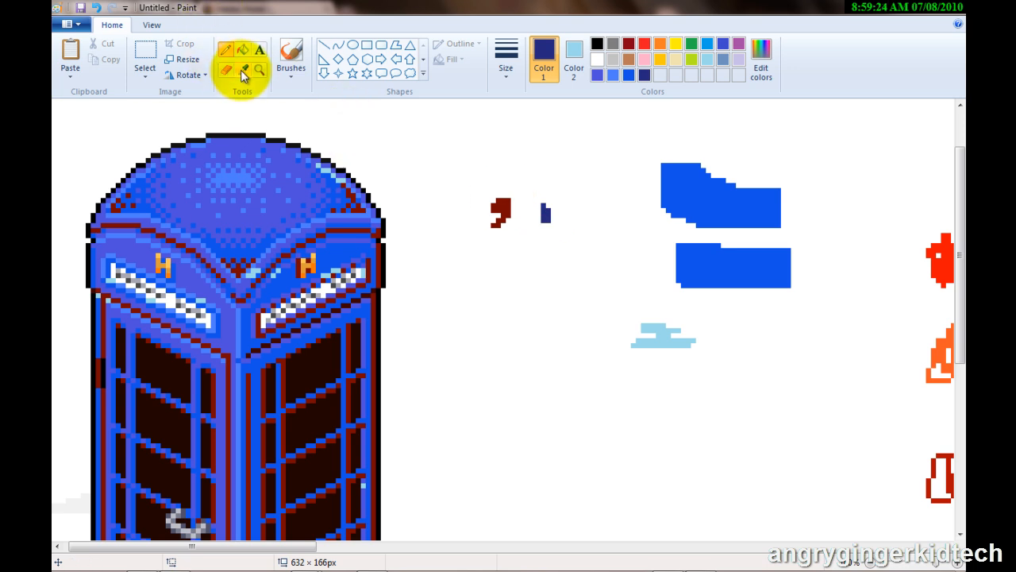
left_click(500, 211)
left_click(242, 69)
right_click(544, 214)
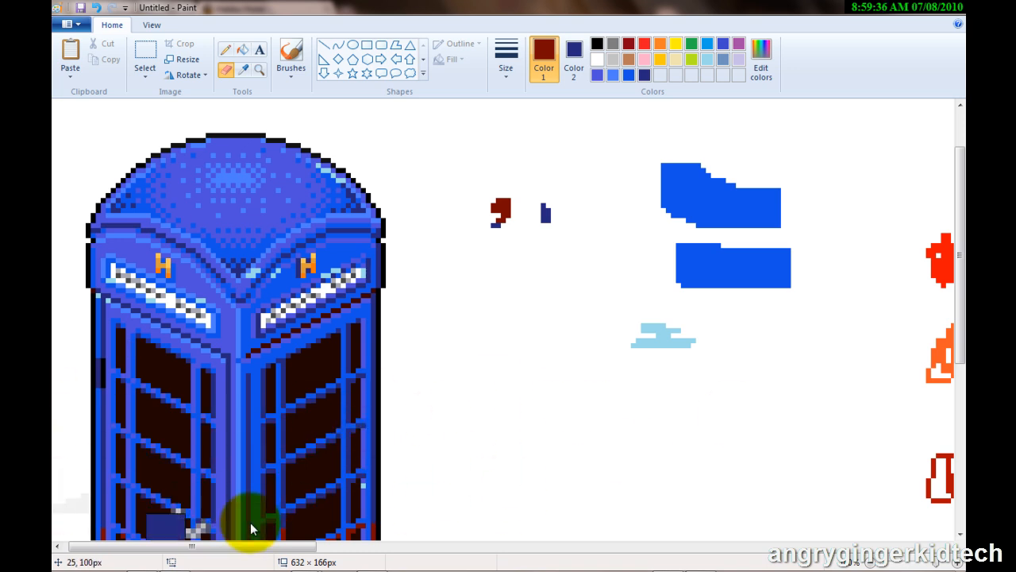
scroll(476, 313, "down", 5)
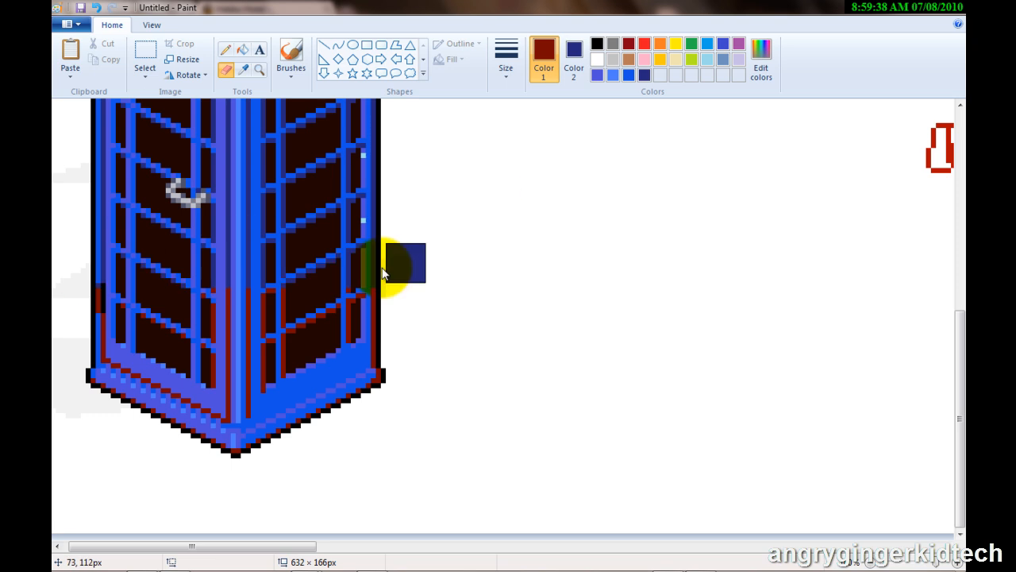
mouse_move(444, 436)
left_mouse_down()
mouse_move(213, 357)
mouse_move(404, 227)
mouse_move(147, 321)
mouse_move(400, 470)
left_mouse_up()
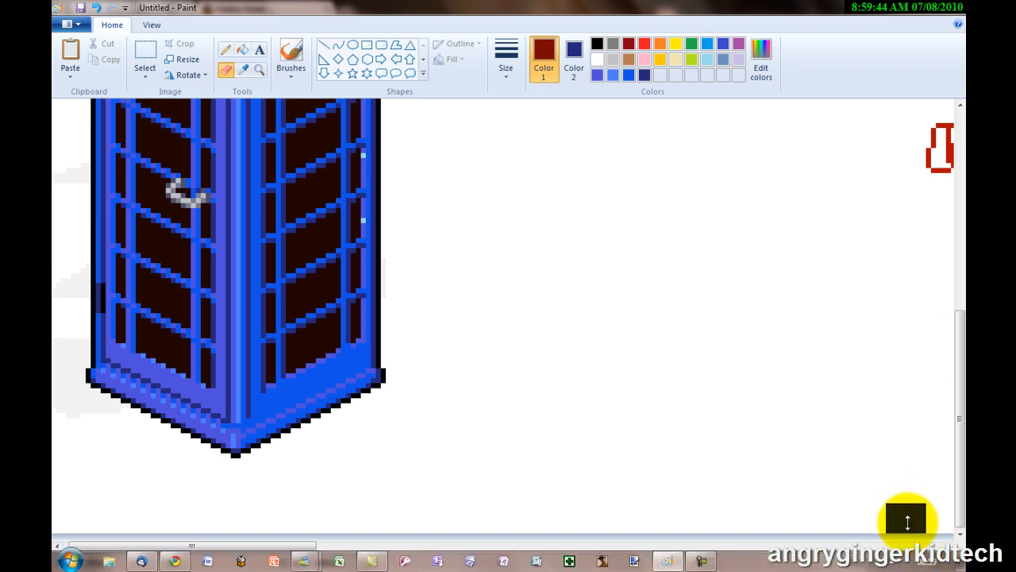
- Try to erase the color swatches beside the telephone box with the Eraser, and undo the stroke
left_click(903, 563)
left_click(902, 564)
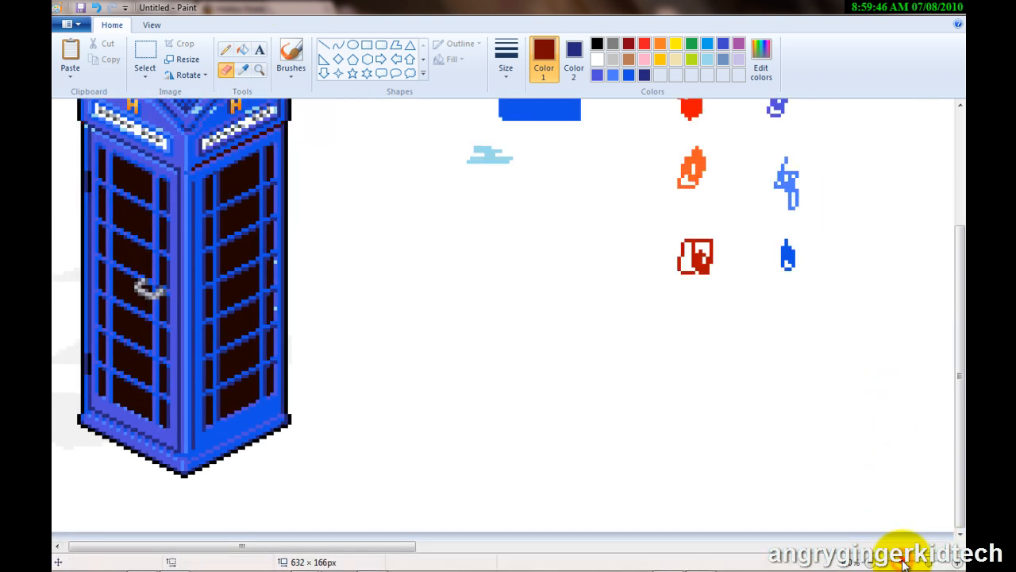
left_click(903, 563)
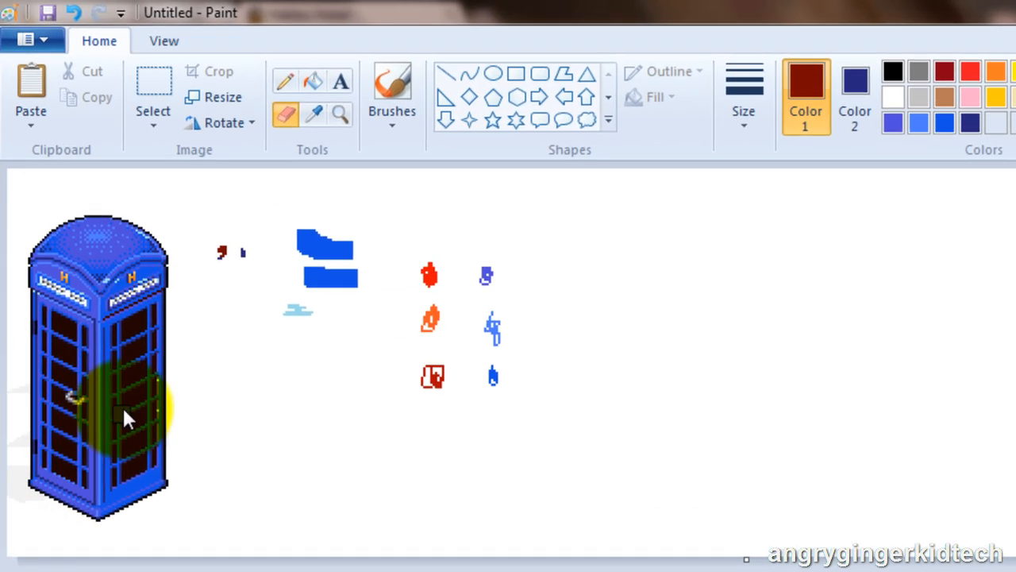
left_click(290, 108)
mouse_move(250, 238)
left_mouse_down()
mouse_move(381, 231)
mouse_move(381, 290)
left_mouse_up()
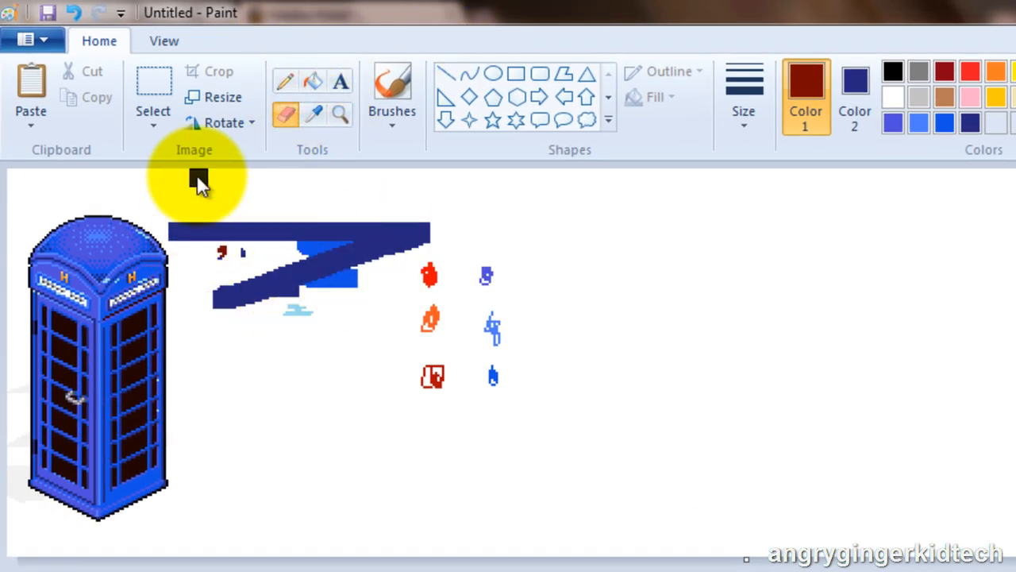
key("ctrl+z")
- Sample the white canvas as both Color 1 and Color 2, and erase all the color swatches beside the telephone box
left_click(317, 113)
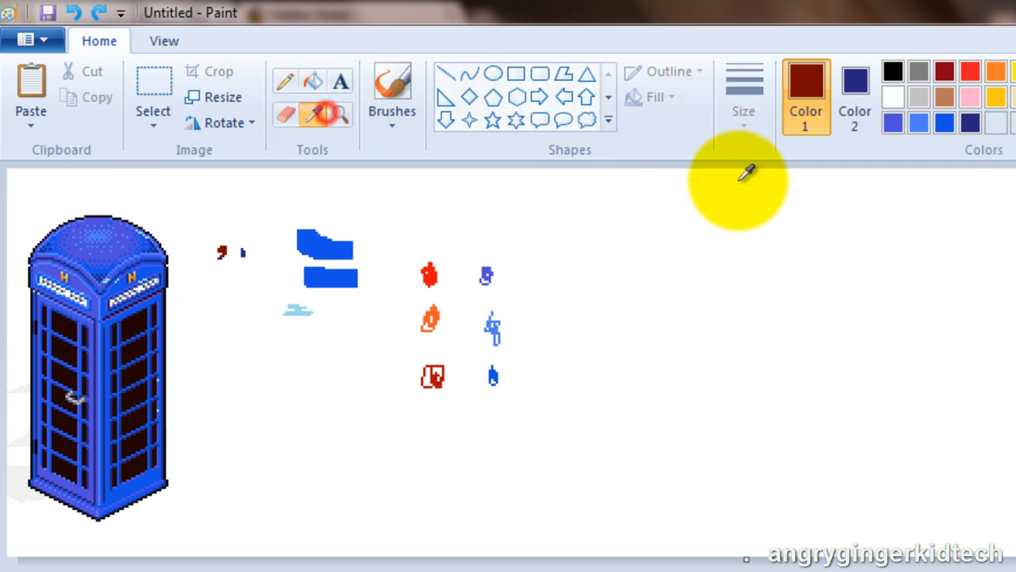
right_click(754, 229)
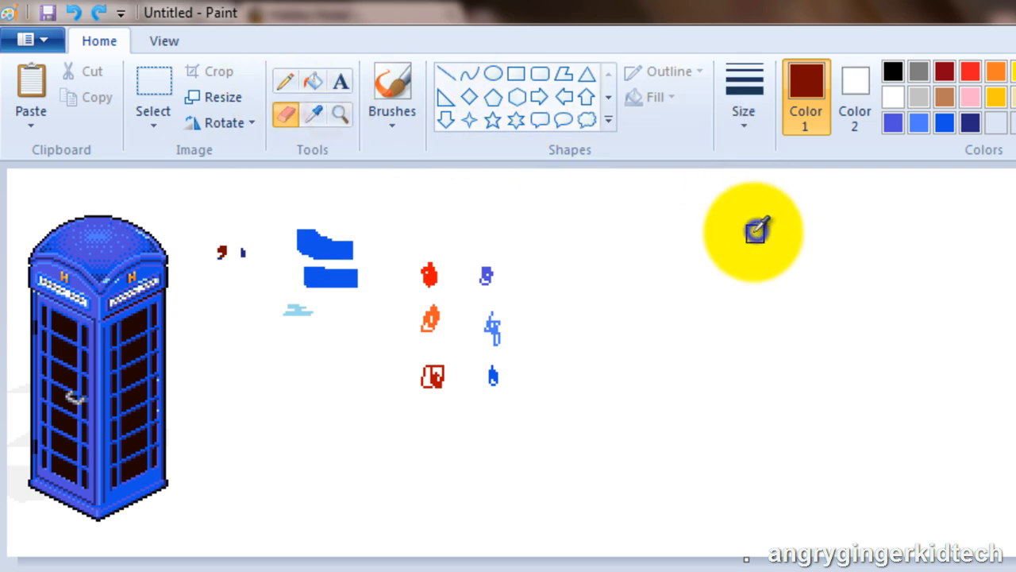
left_click(325, 116)
left_click(789, 267)
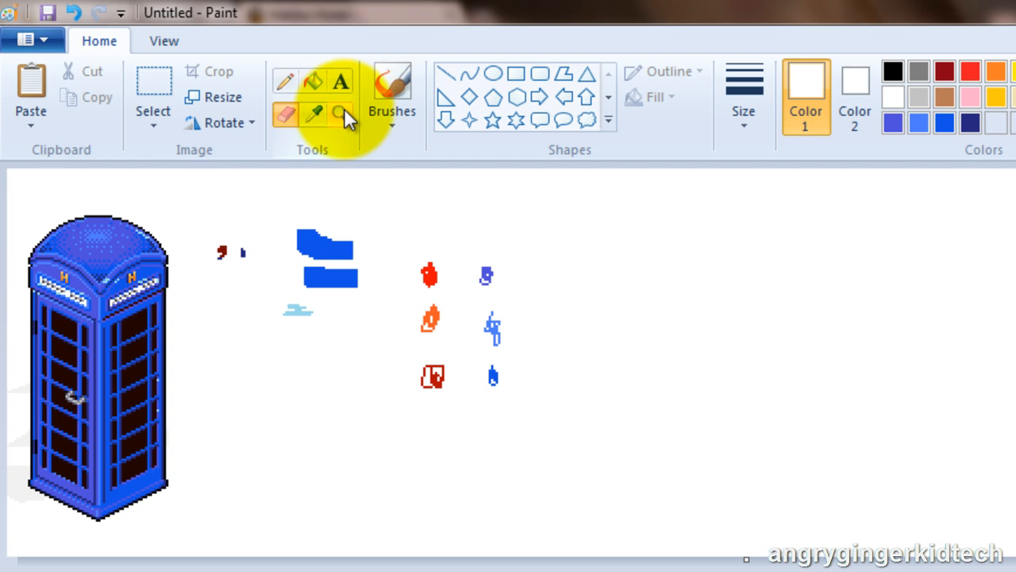
mouse_move(225, 218)
left_mouse_down()
mouse_move(223, 253)
mouse_move(240, 258)
mouse_move(266, 242)
mouse_move(396, 271)
mouse_move(458, 315)
mouse_move(307, 264)
mouse_move(364, 251)
mouse_move(376, 282)
mouse_move(370, 248)
mouse_move(261, 300)
mouse_move(291, 317)
mouse_move(638, 212)
mouse_move(392, 315)
mouse_move(453, 332)
mouse_move(383, 337)
mouse_move(254, 389)
mouse_move(383, 407)
mouse_move(328, 383)
mouse_move(486, 373)
mouse_move(514, 289)
mouse_move(448, 282)
mouse_move(501, 305)
mouse_move(468, 283)
mouse_move(474, 310)
left_mouse_up()
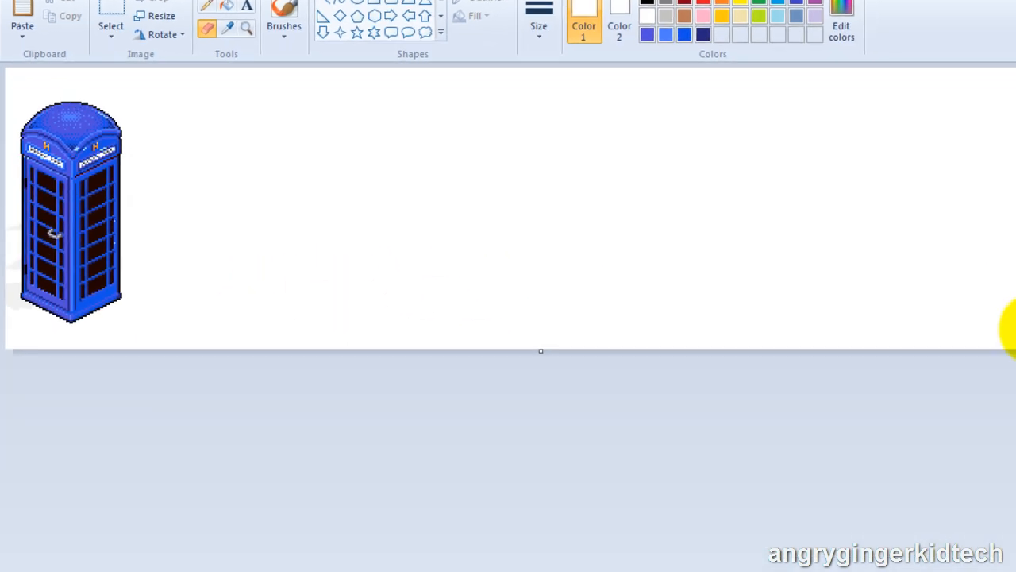
- Shrink the canvas to 78 × 153 px so that it fits closely around the telephone box
left_click(981, 312)
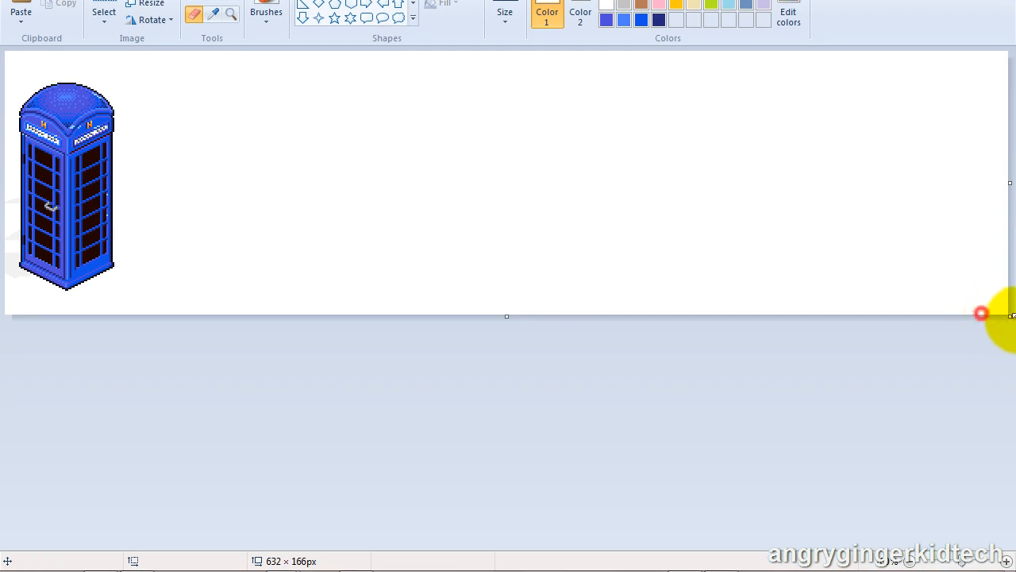
left_click_drag(1010, 317, 129, 292)
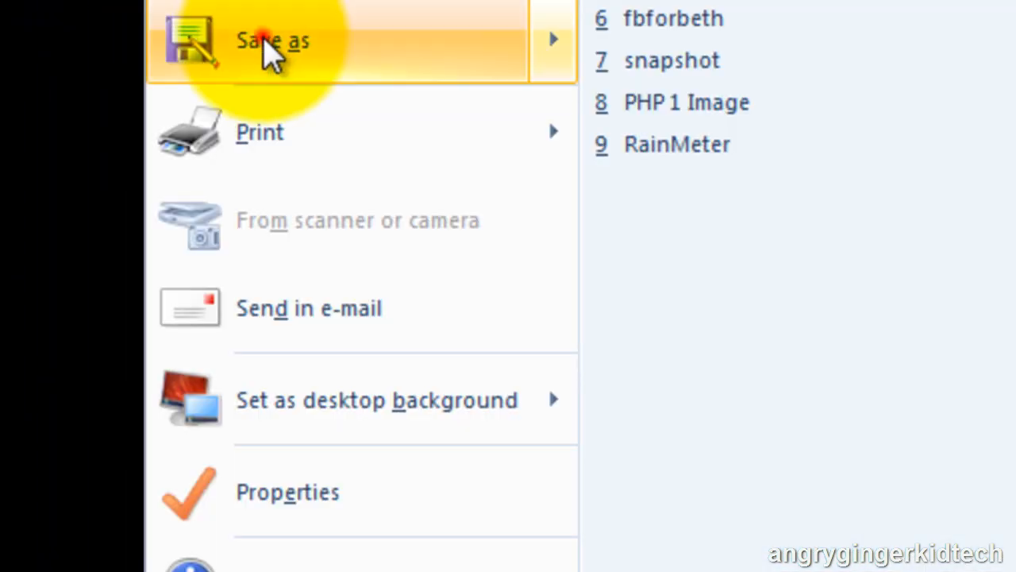
- Save the image to the Desktop as a PNG file named Blue Teleporter
left_click(267, 50)
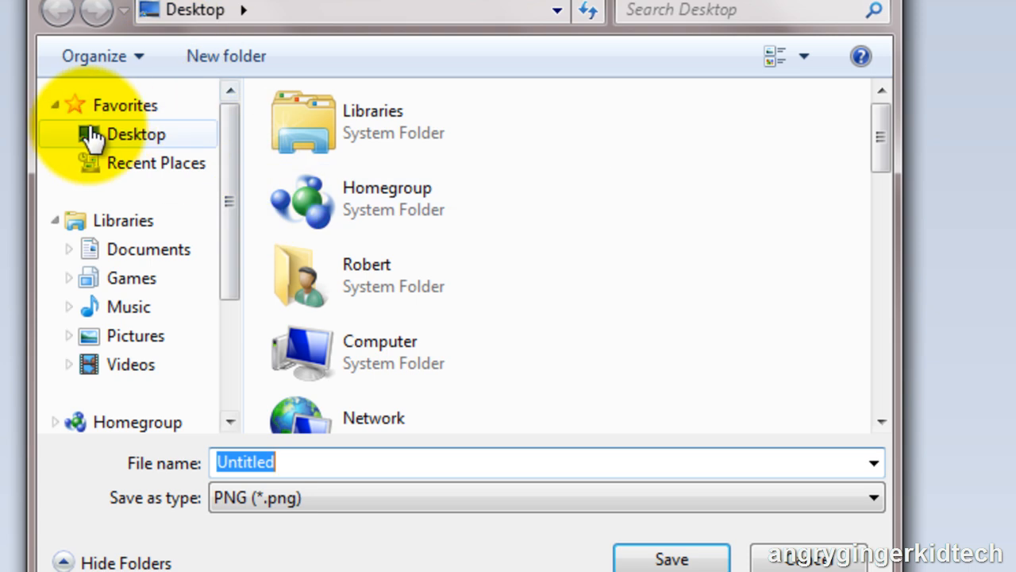
left_click(88, 133)
double_click(254, 462)
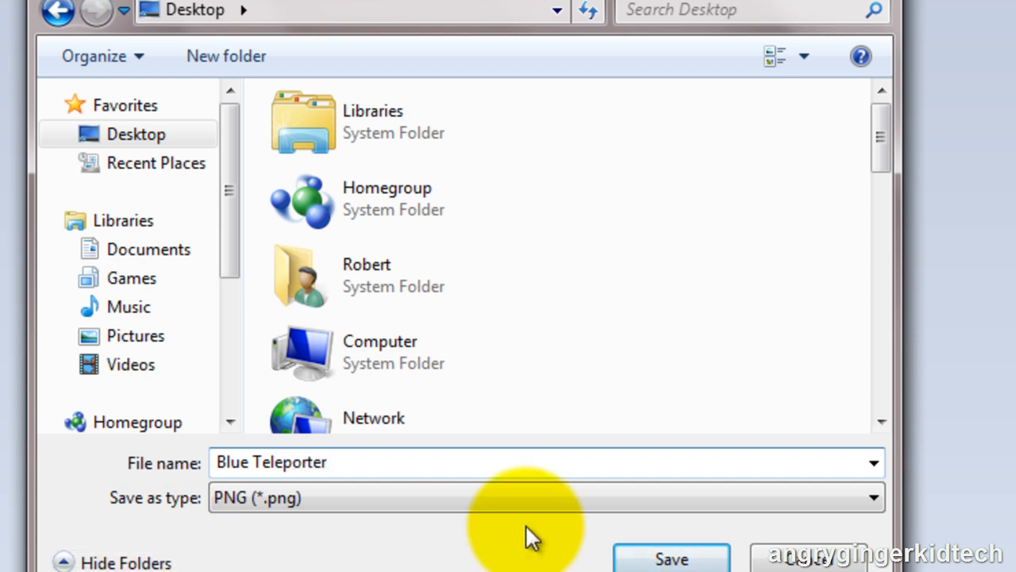
left_click(645, 551)
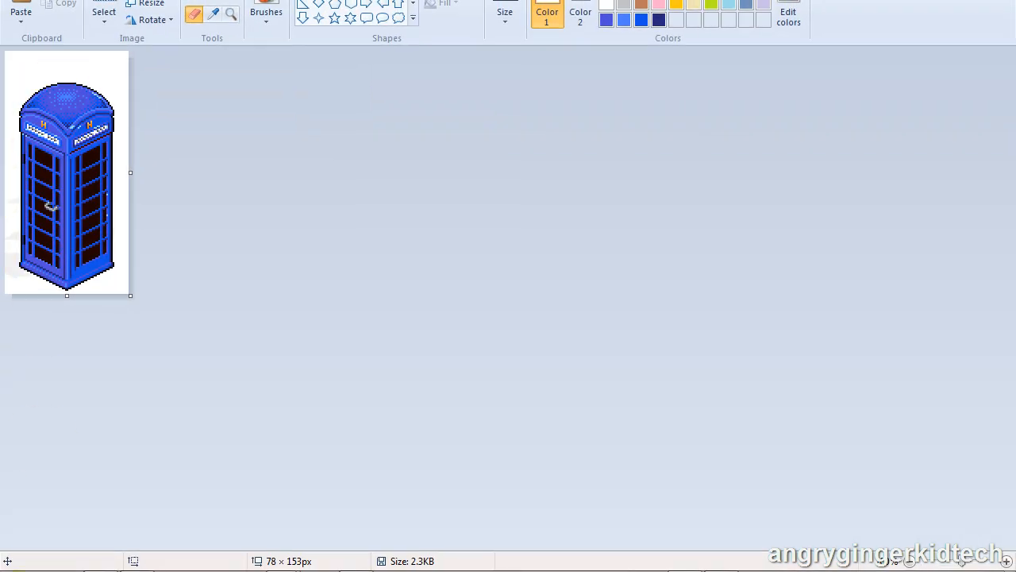
- Switch to the Habbo window with the Teleports catalog page to view the original red telephone box
left_click(137, 561)
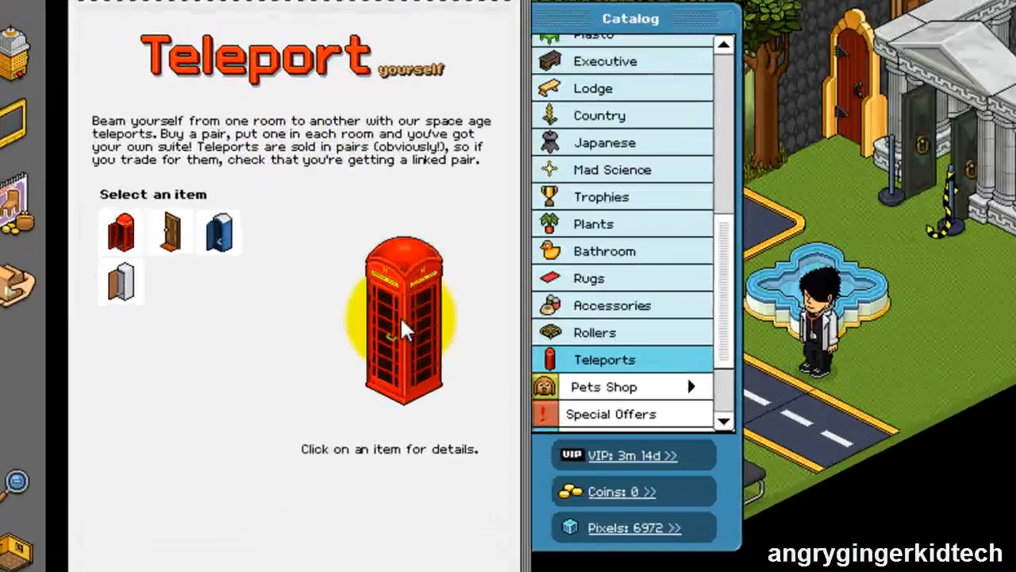